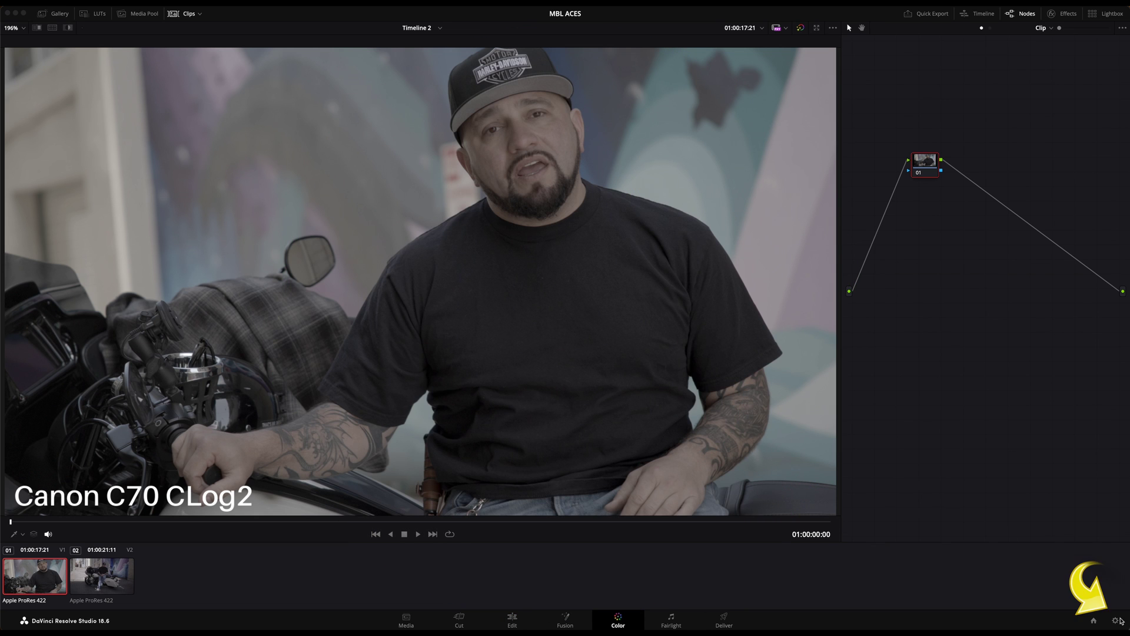
Open Project Settings for the MBL ACES project with Shift+9
key(shift+9)
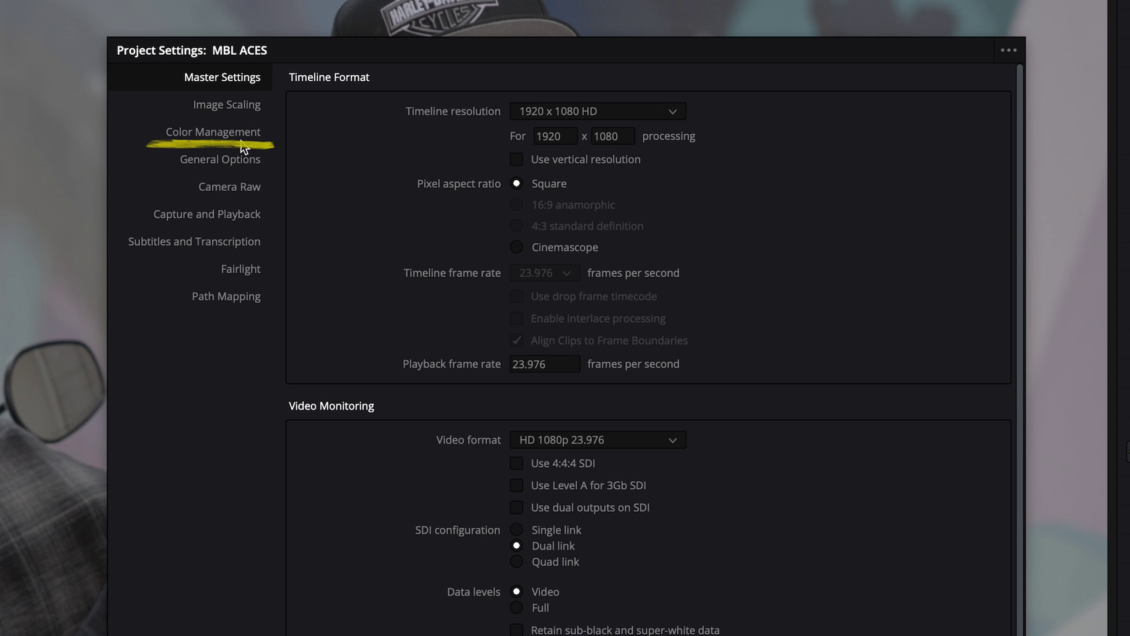
Set colour science to ACEScct, ACES 1.3, Rec.709 output transform, enable colour-space-aware grading tools, and save
click(240, 140)
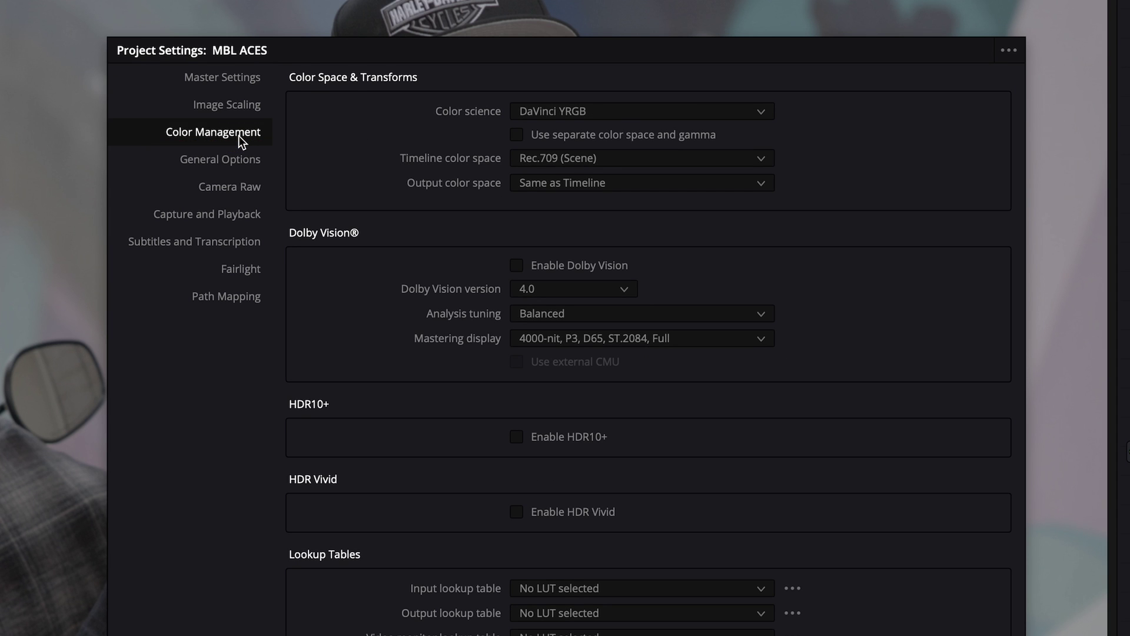
click(635, 117)
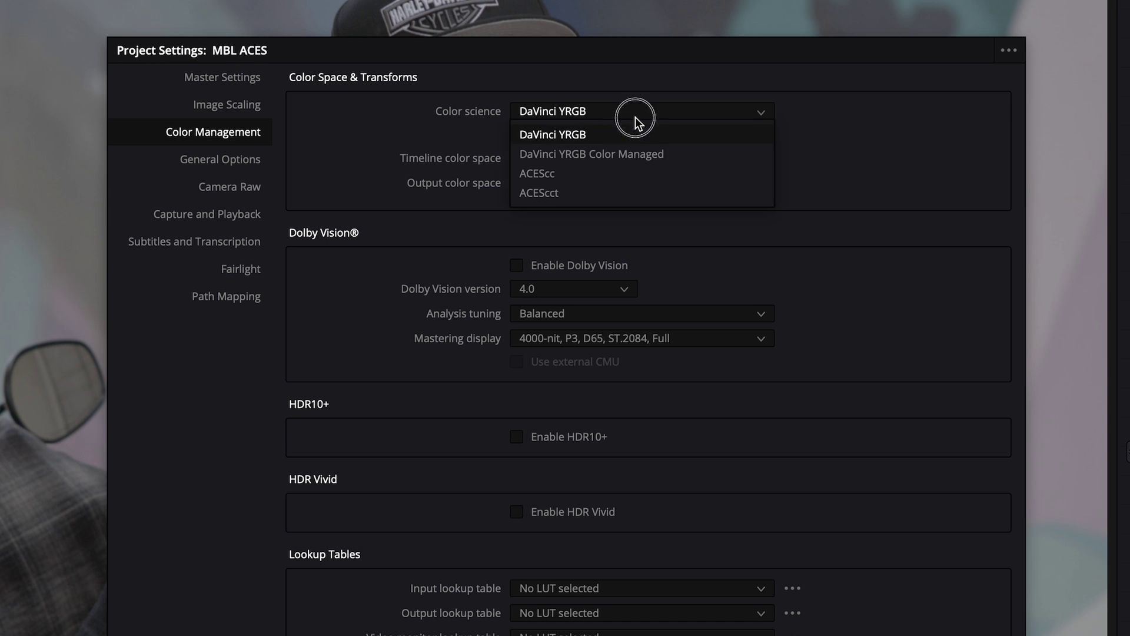
click(608, 192)
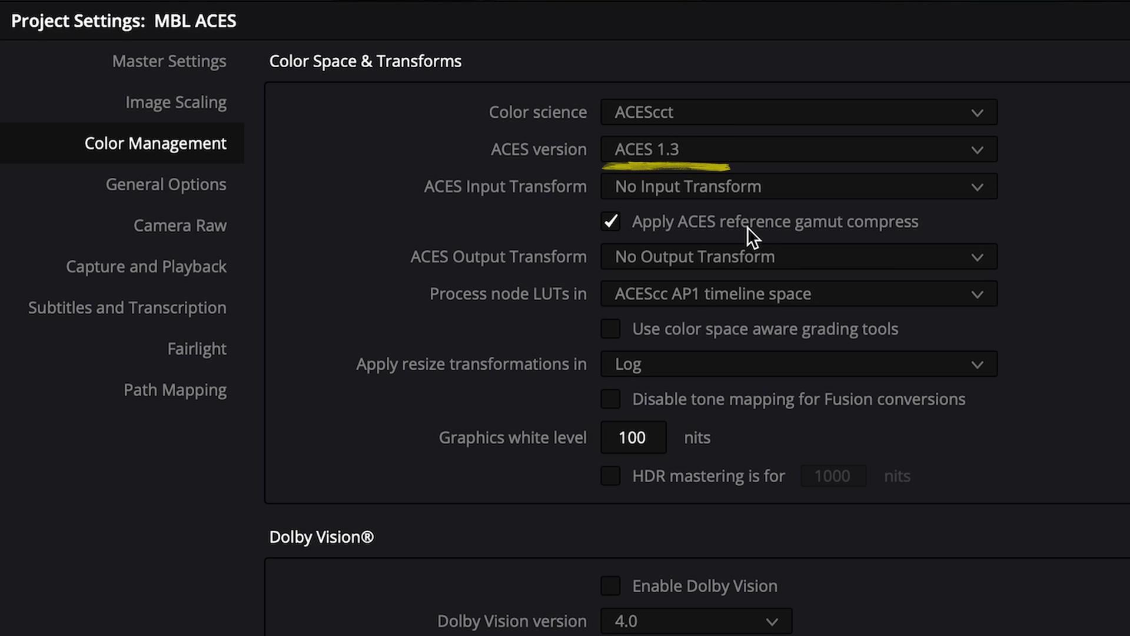
click(771, 155)
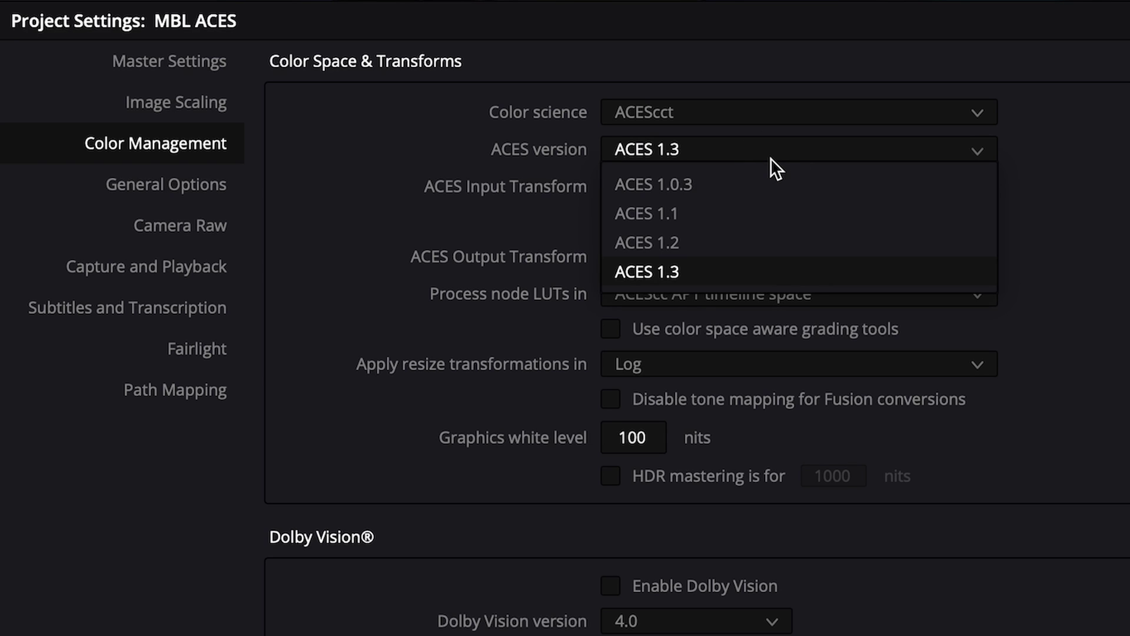
click(772, 157)
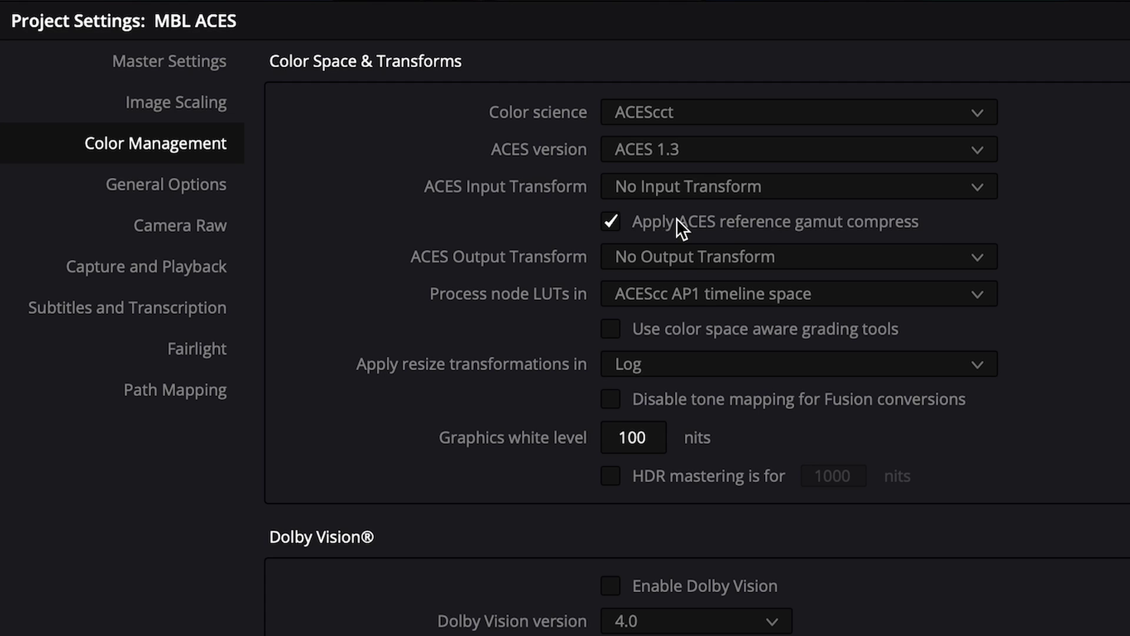
click(749, 259)
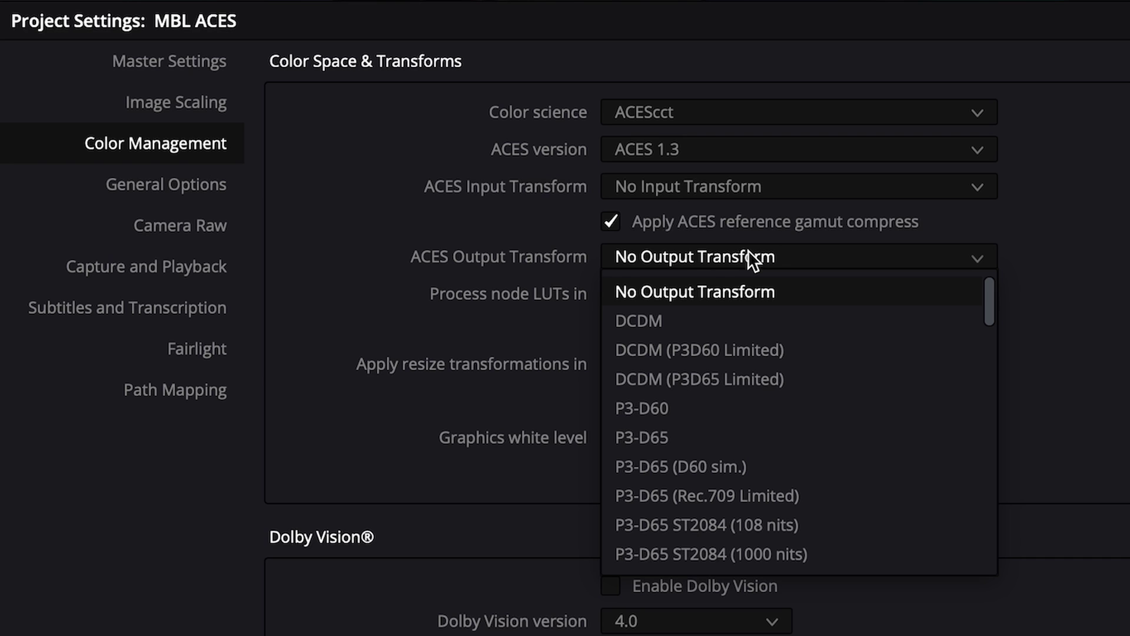
key(r)
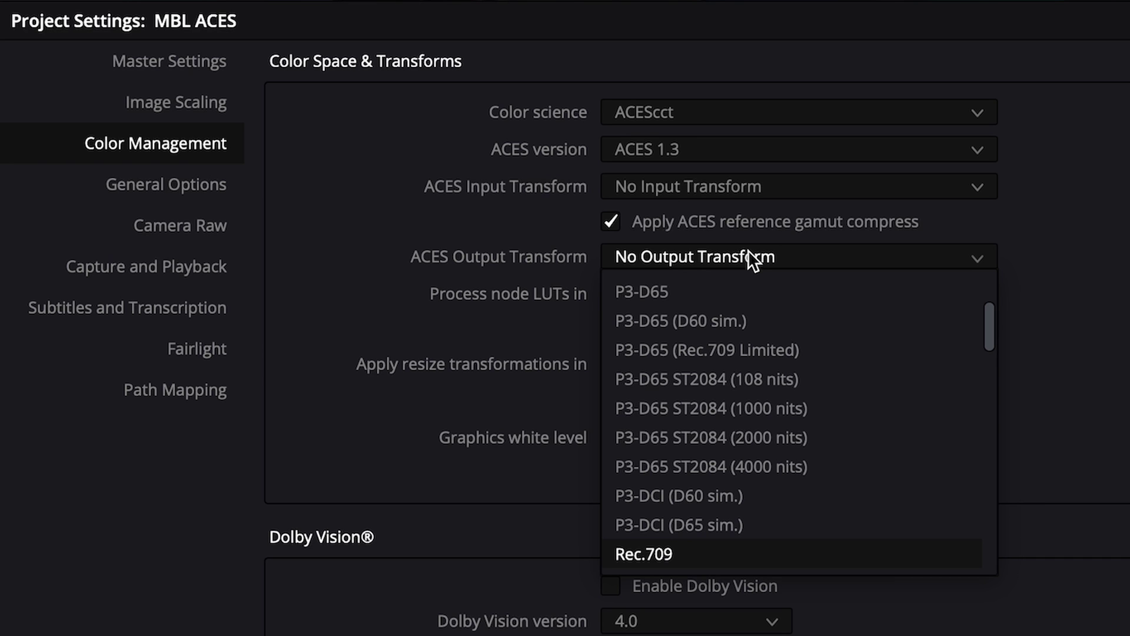
click(677, 549)
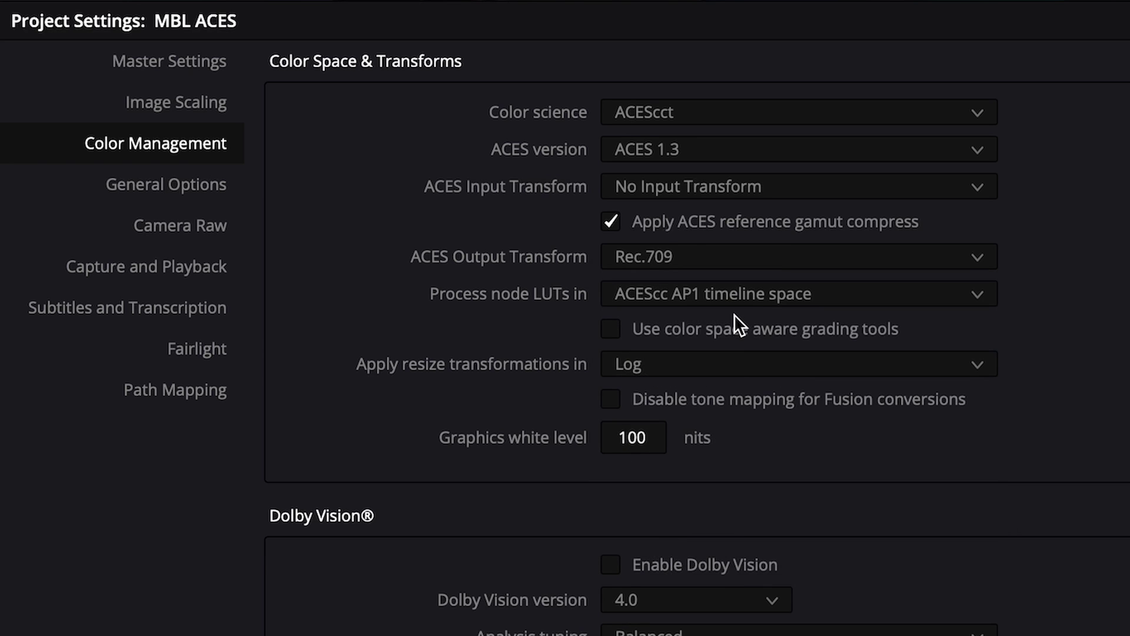
click(616, 332)
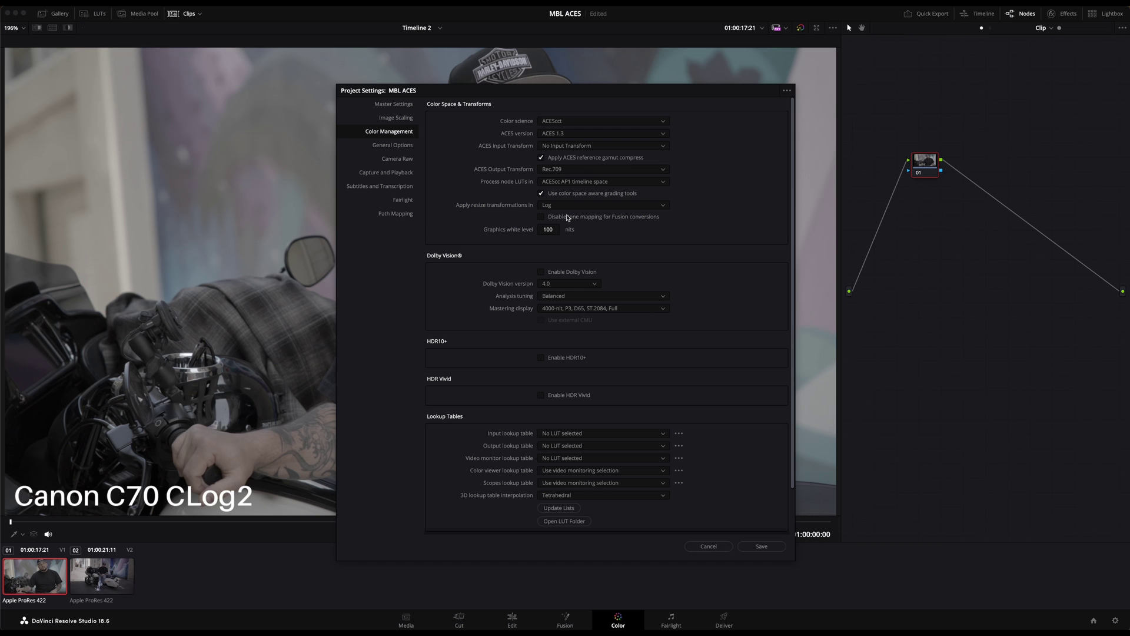
click(761, 547)
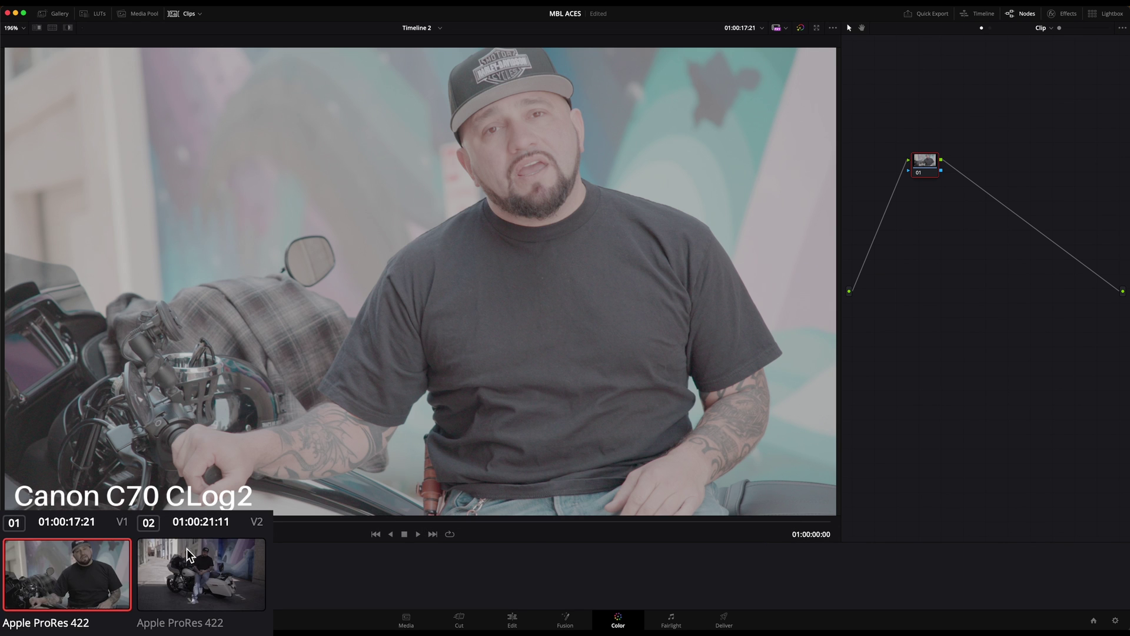
Give the Sony FX6 clip a Sony SLog3 SGamut3Cine ACES input transform
click(92, 583)
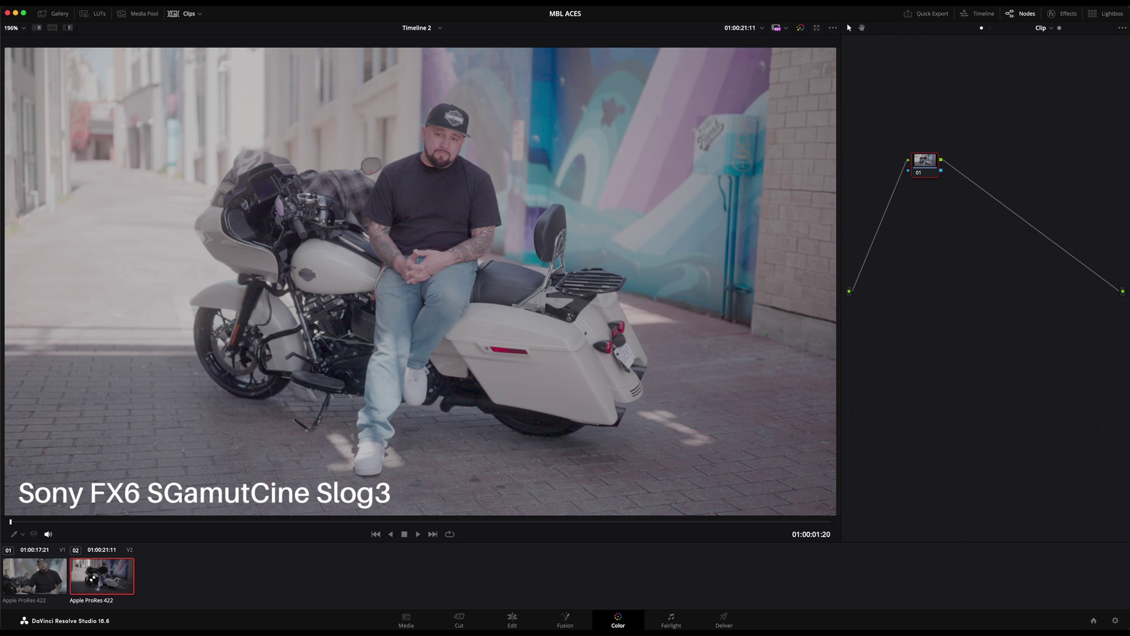
right_click(92, 578)
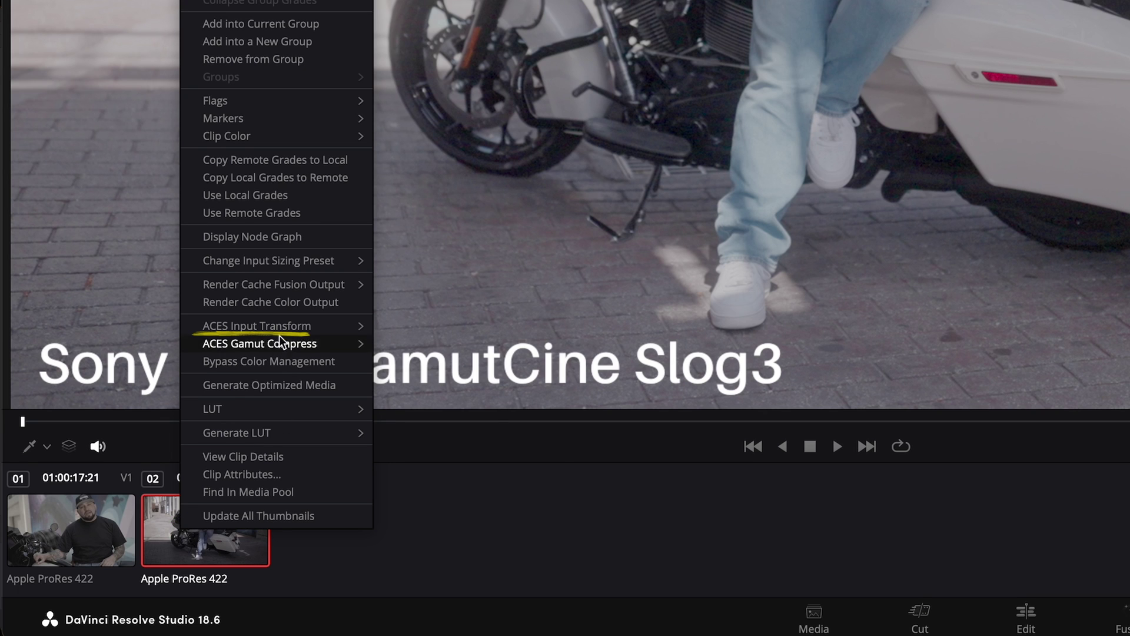
mouse_move(289, 330)
mouse_move(431, 471)
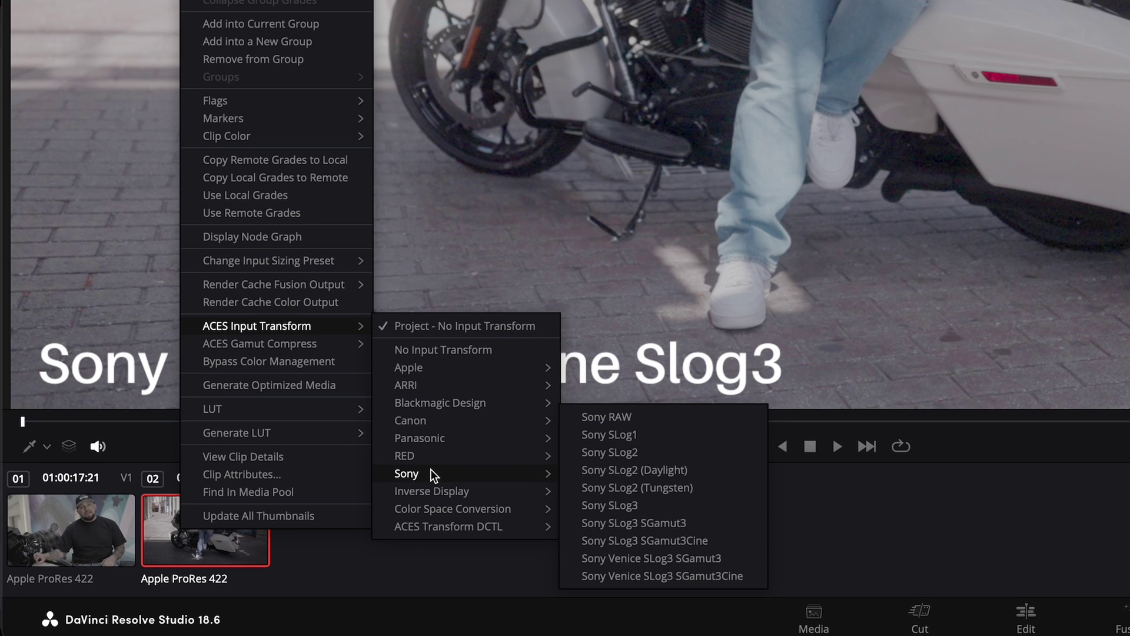
click(651, 539)
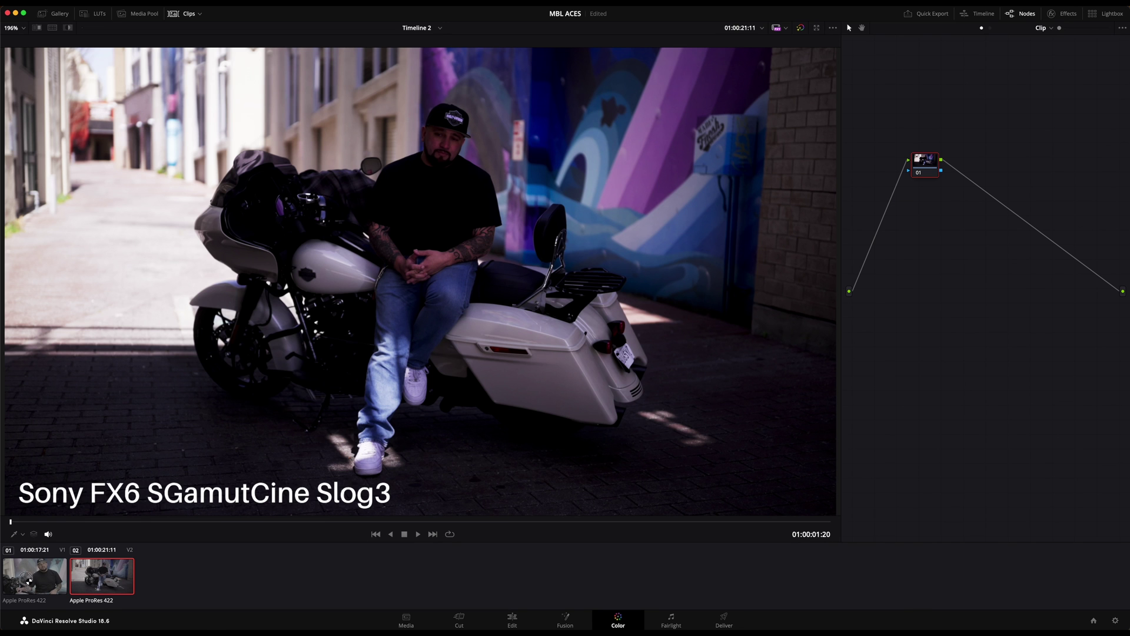
Give the Canon clip a Canon C70 ACES input transform
click(28, 580)
right_click(27, 578)
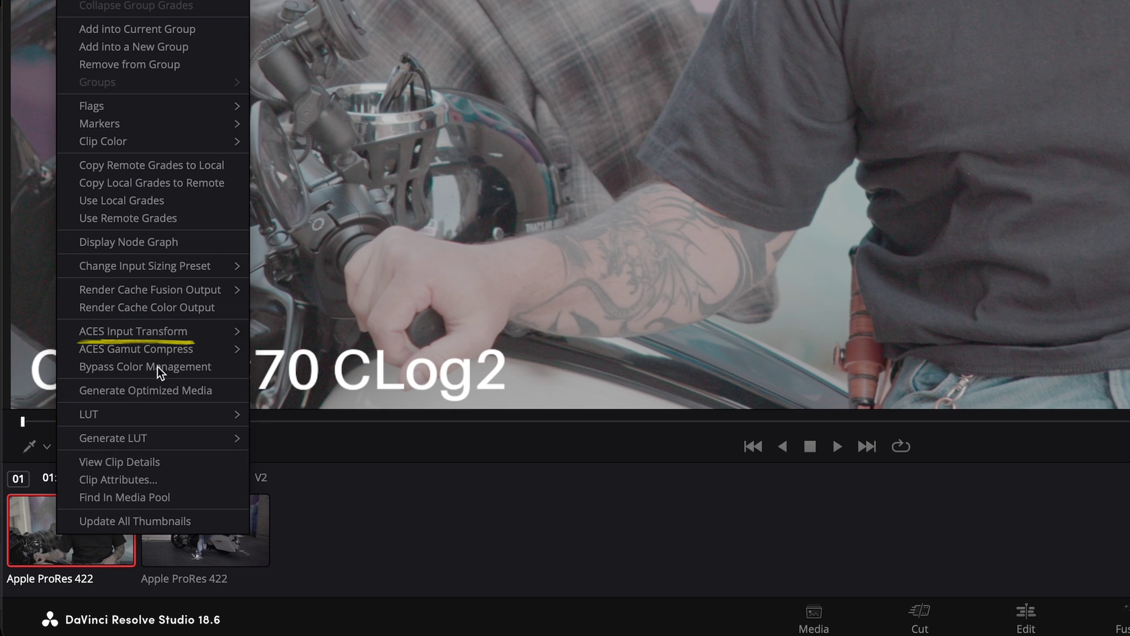
mouse_move(161, 330)
mouse_move(312, 428)
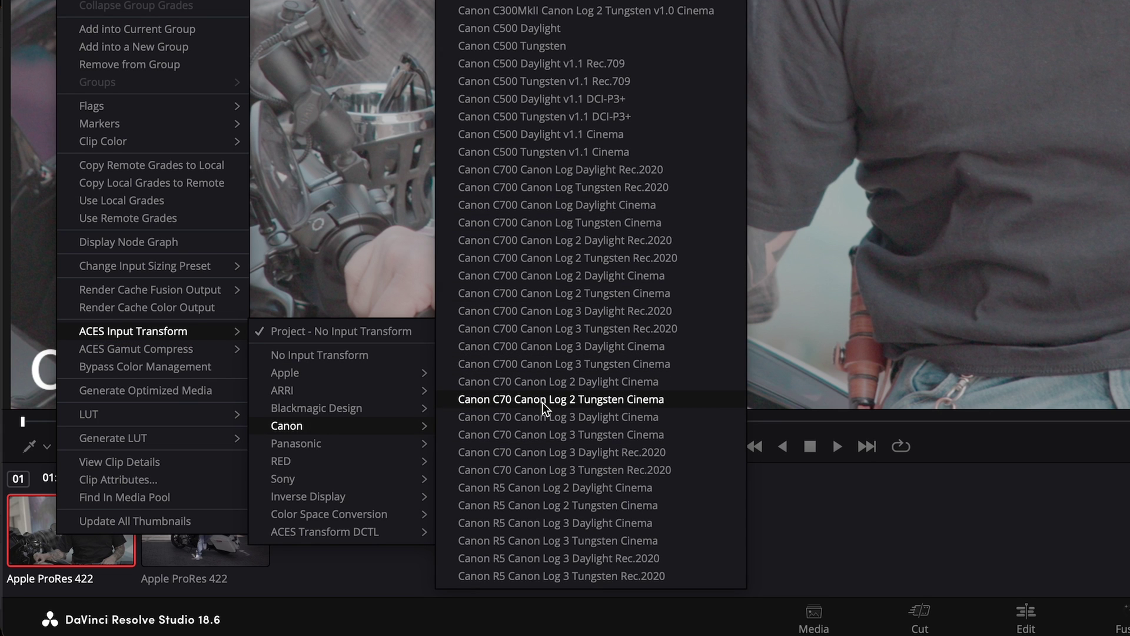
click(542, 417)
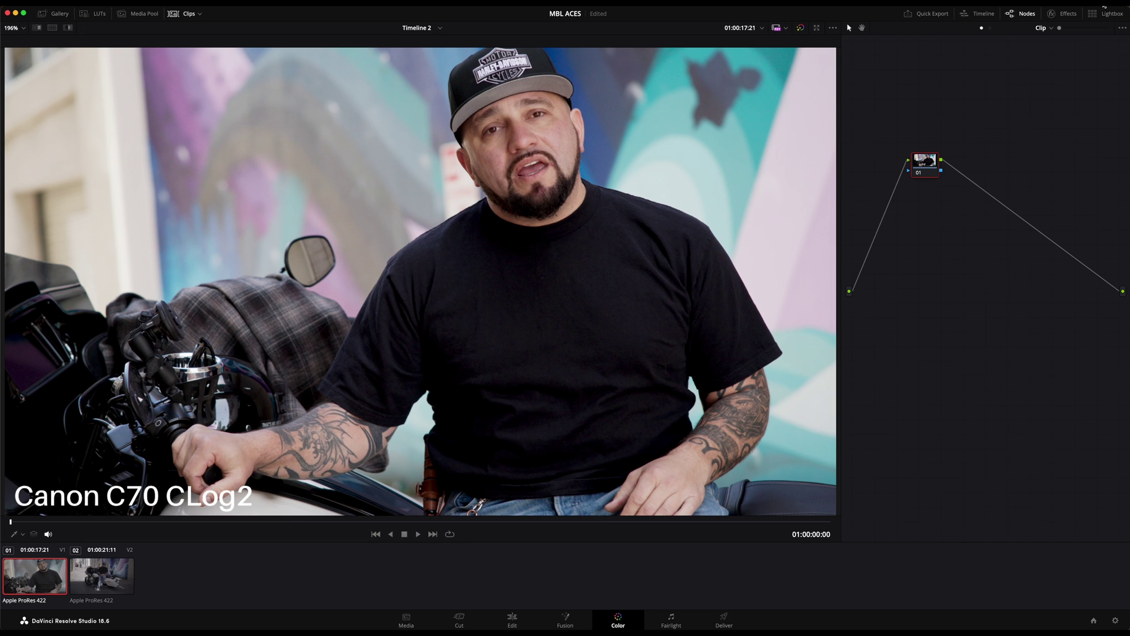
Search the effects for 'looks', drop Looks onto node 01, and open its look editor
click(1063, 14)
click(1059, 45)
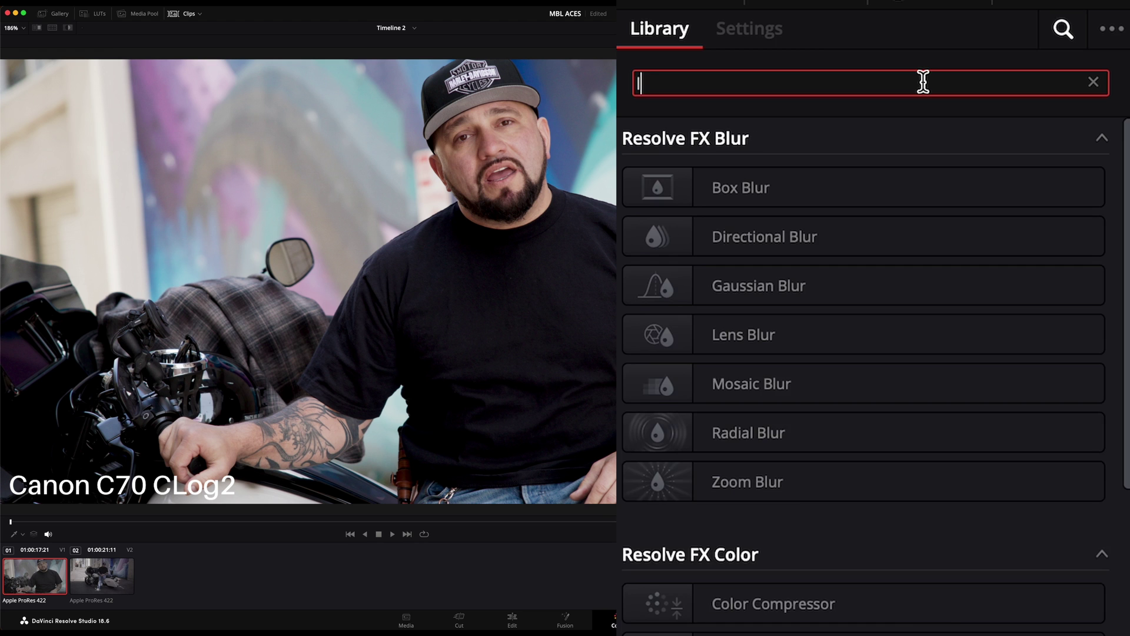
text(looks)
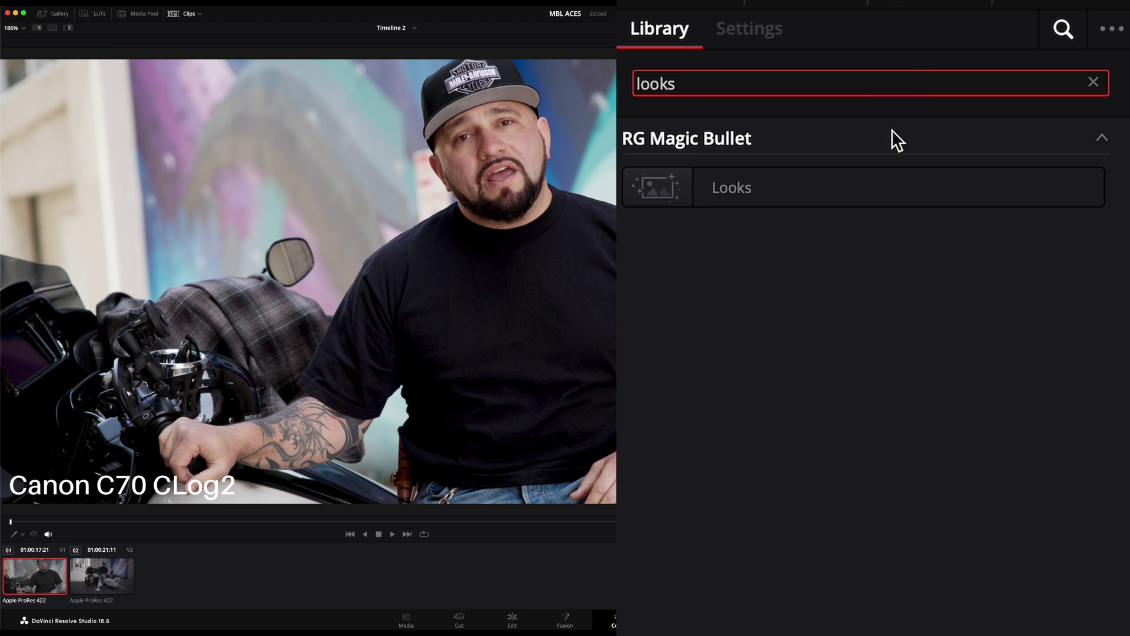
drag(1001, 79, 851, 169)
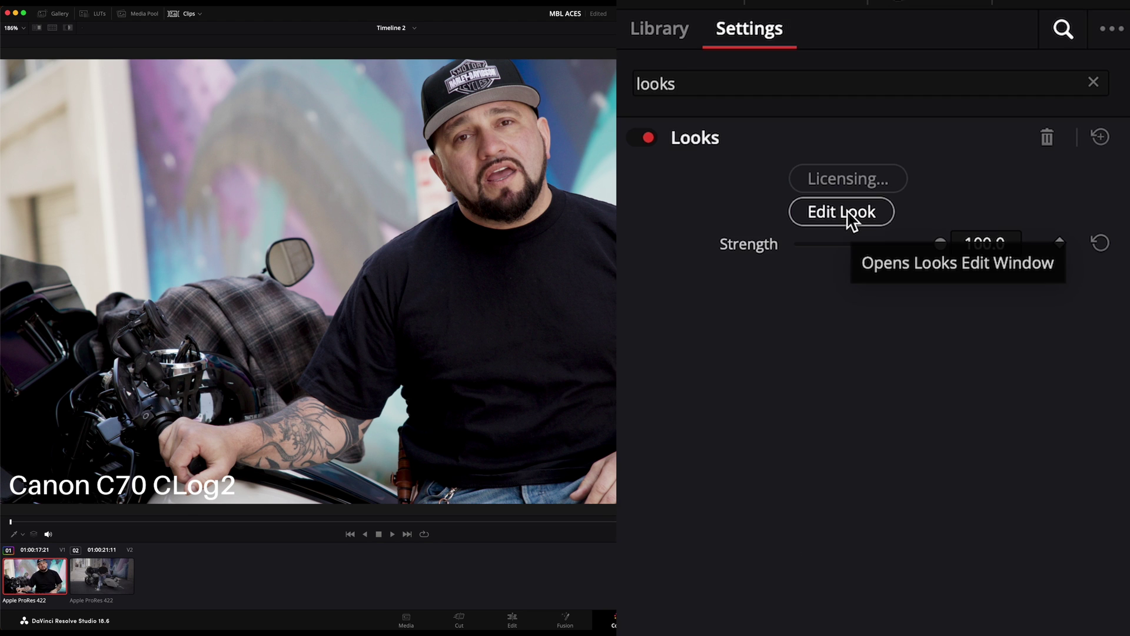
click(1033, 89)
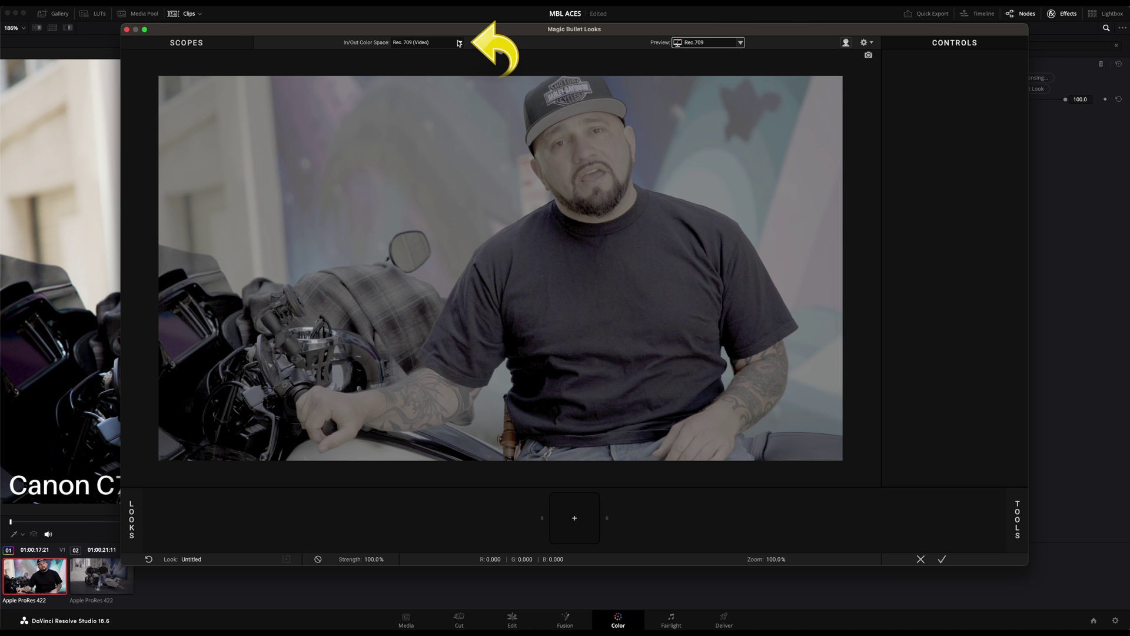
Keep ACEScct (Log) as the colour space, apply the Film Emulation - General look, and accept it
click(459, 42)
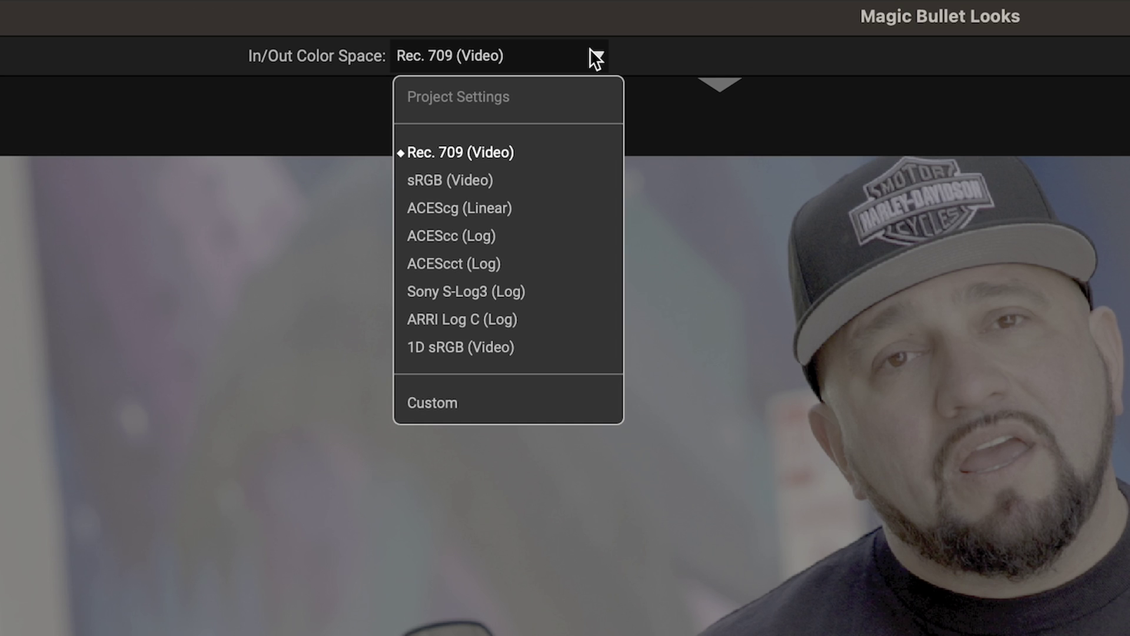
key(Escape)
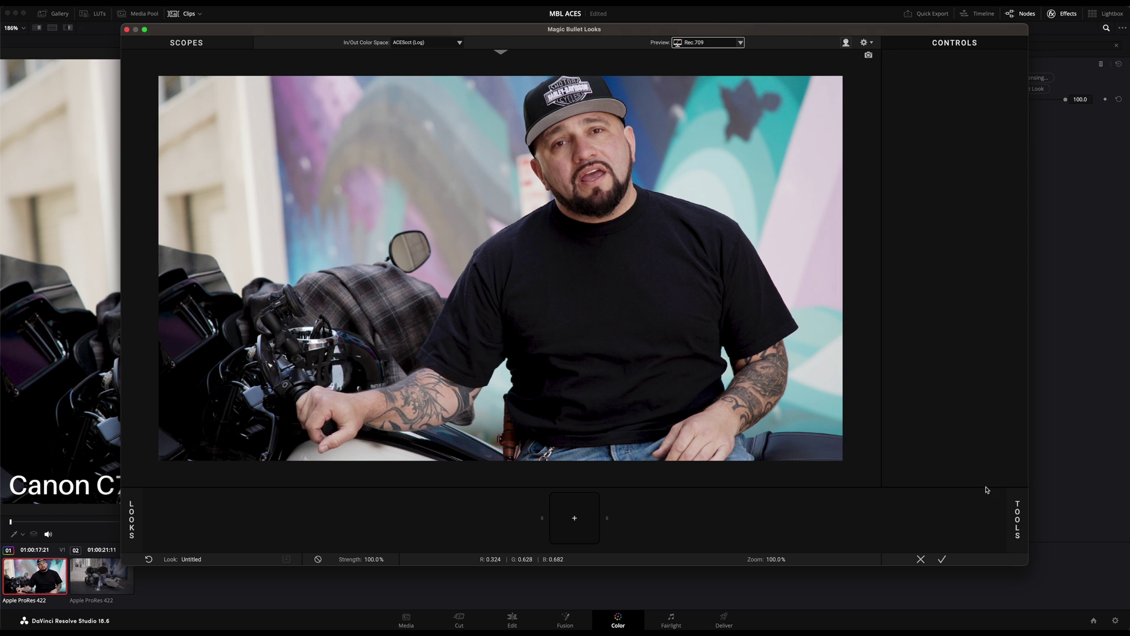
click(1017, 518)
click(131, 520)
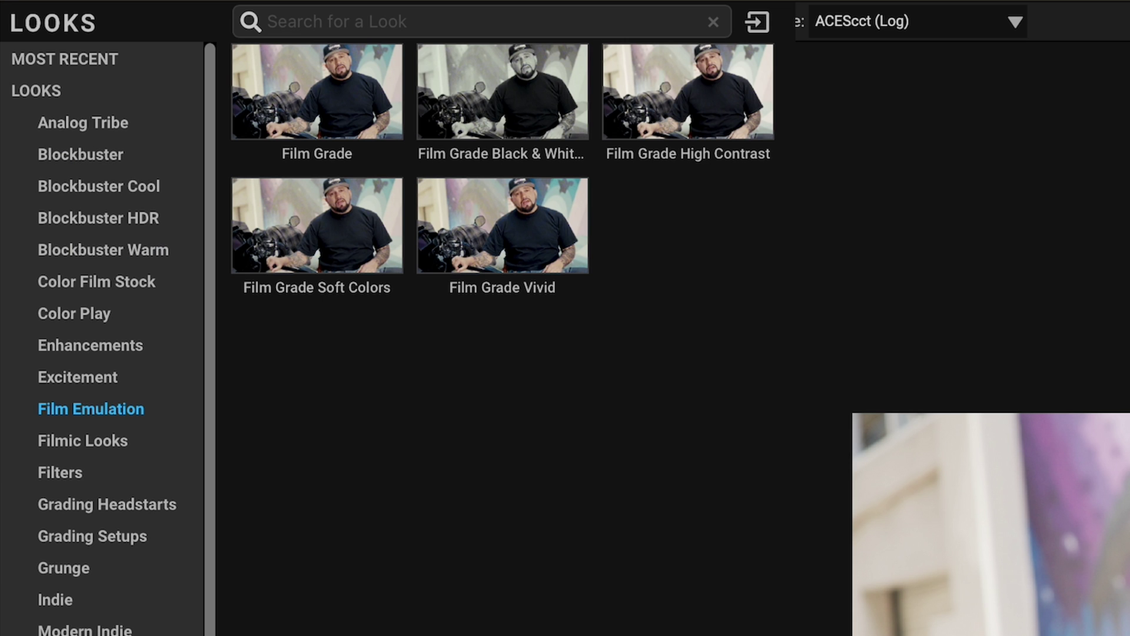
click(234, 71)
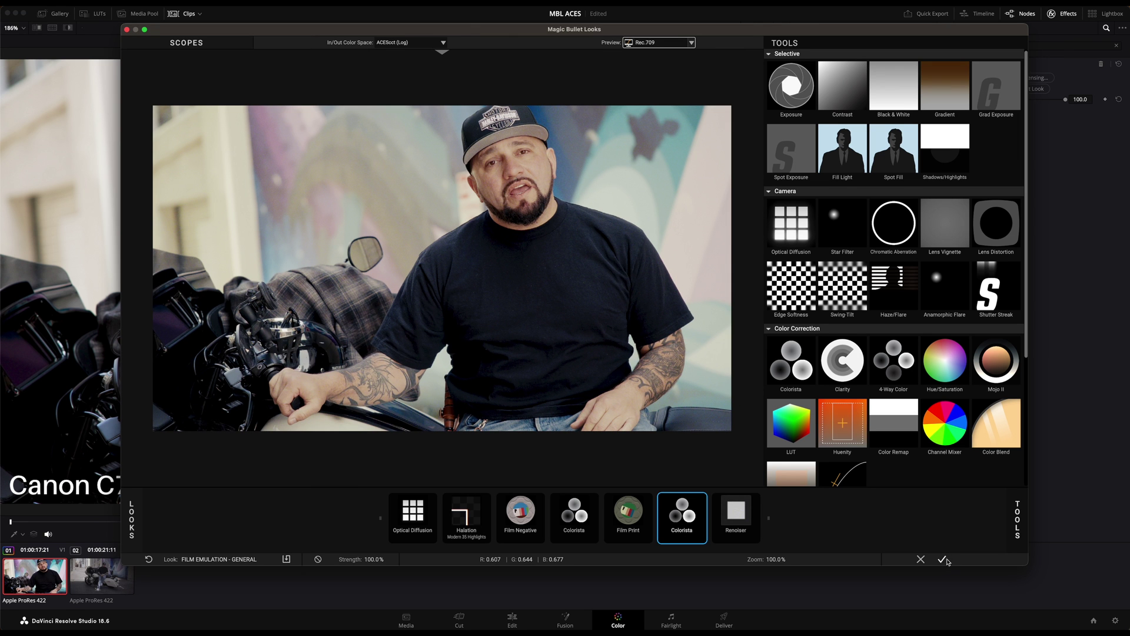
click(943, 560)
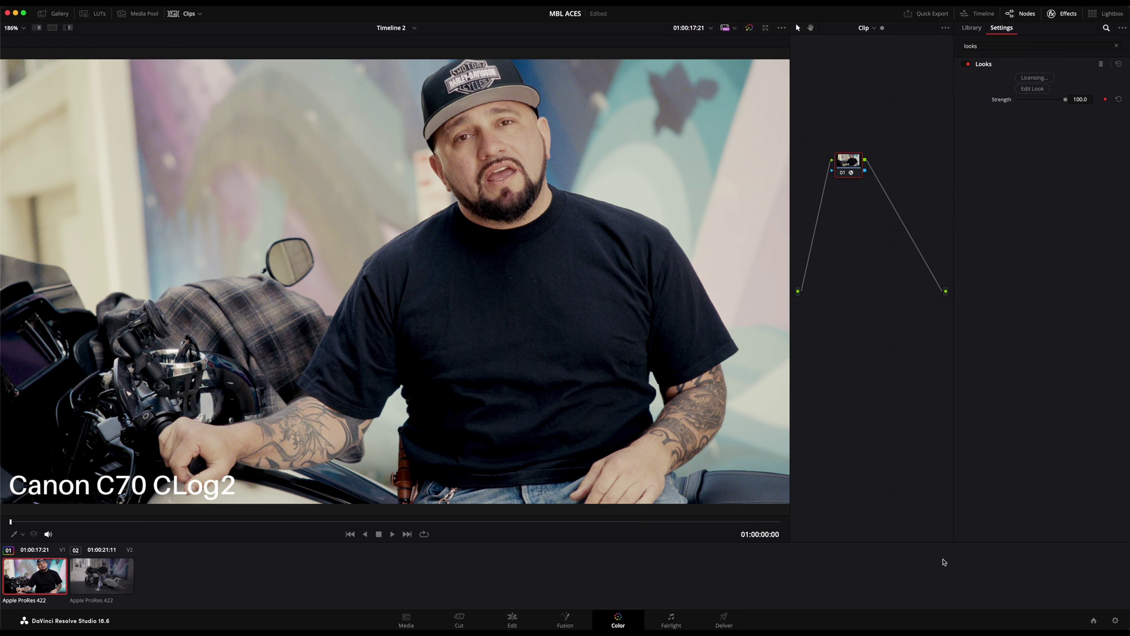
Close the Looks settings, preview the Sony FX6 clip, then return to the Canon C70 clip
click(1066, 14)
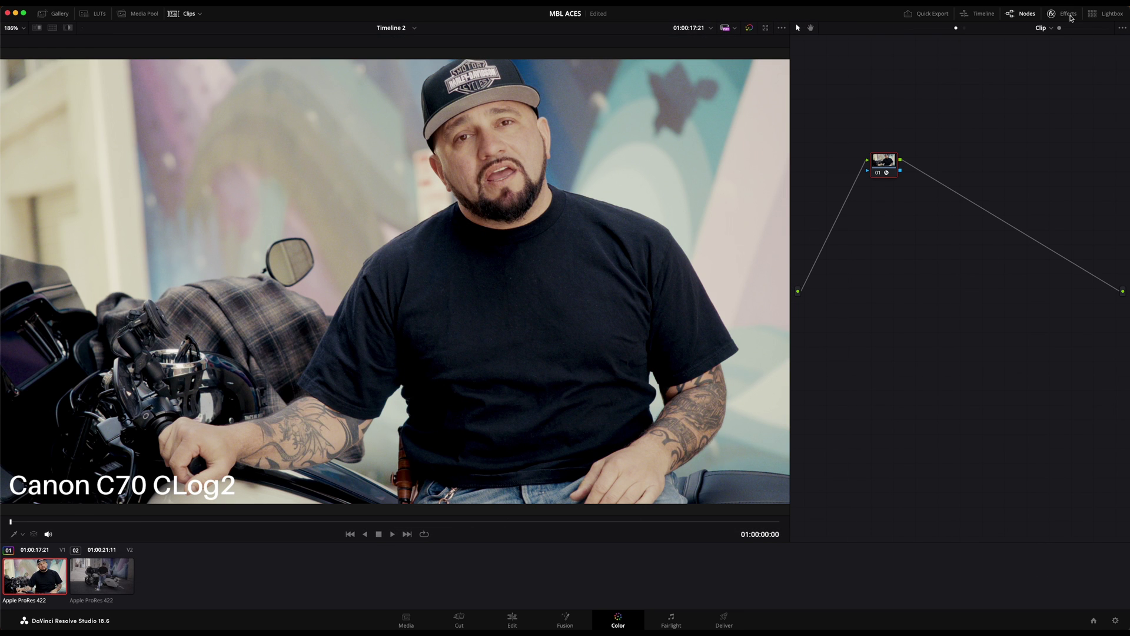
click(119, 580)
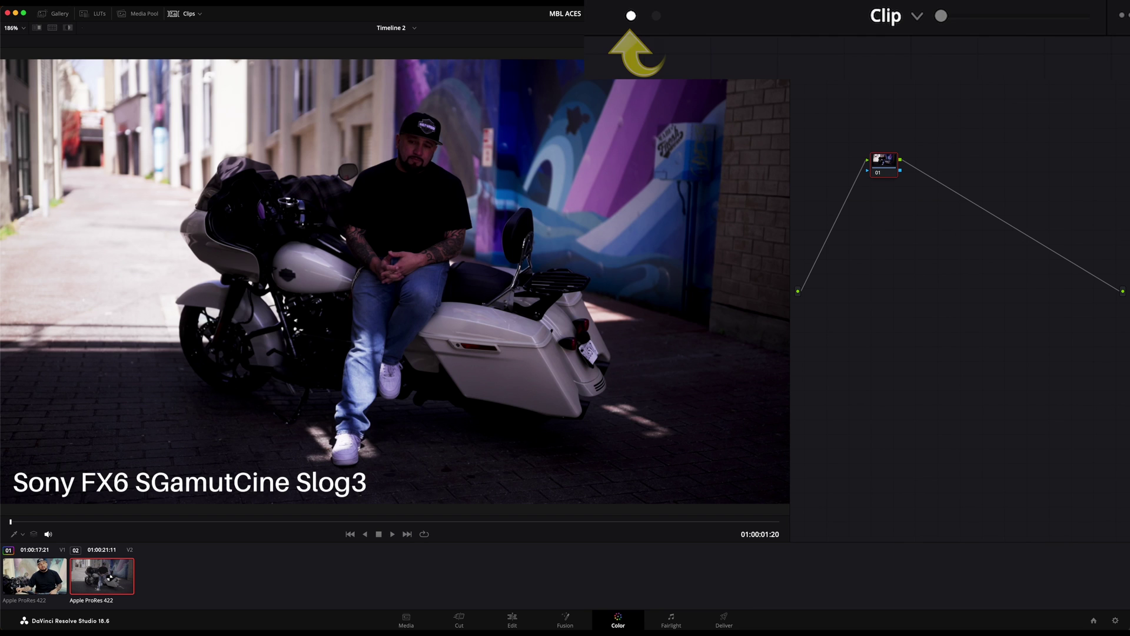
click(45, 580)
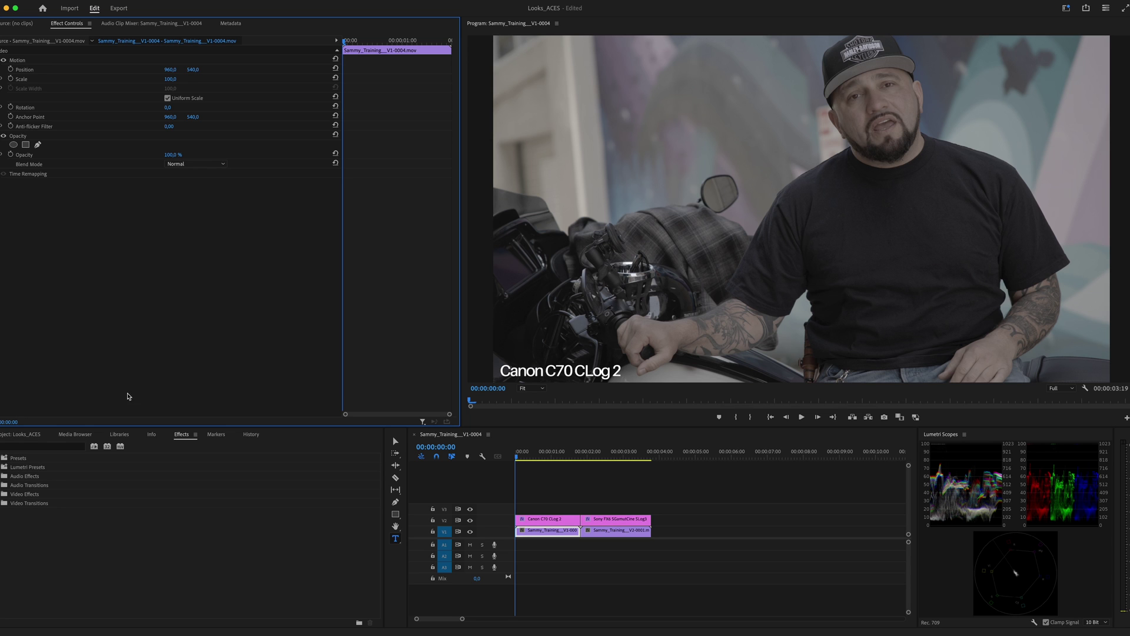
Search 'bullet', drop Magic Bullet Looks onto the Canon C70 clip, and open its editor
click(68, 445)
text(bullet)
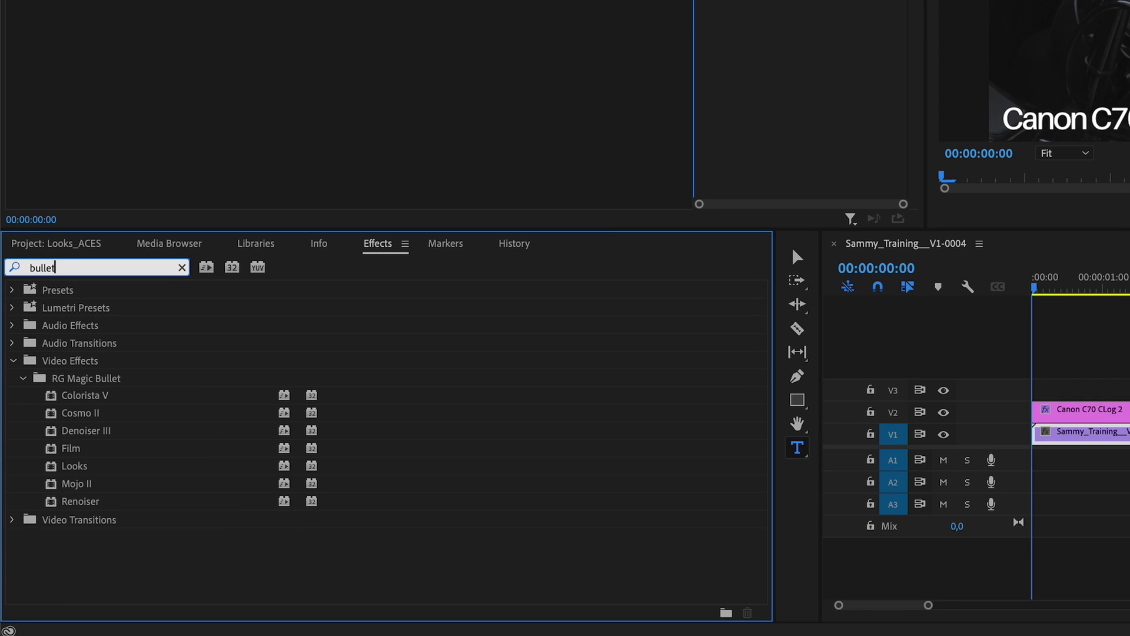
drag(75, 466, 1059, 441)
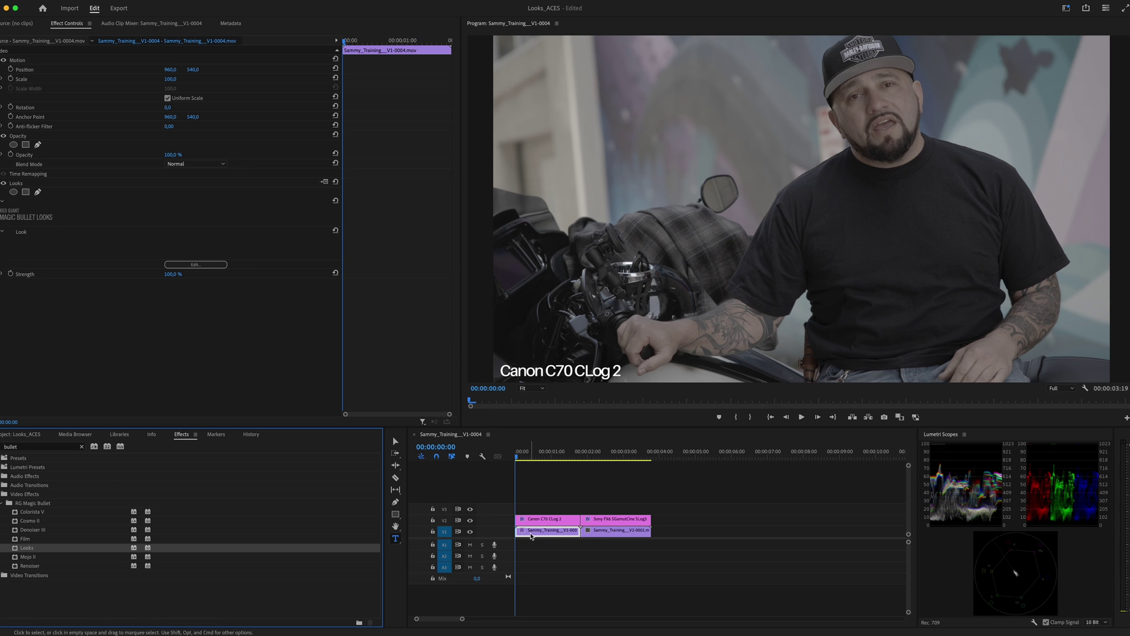
click(196, 264)
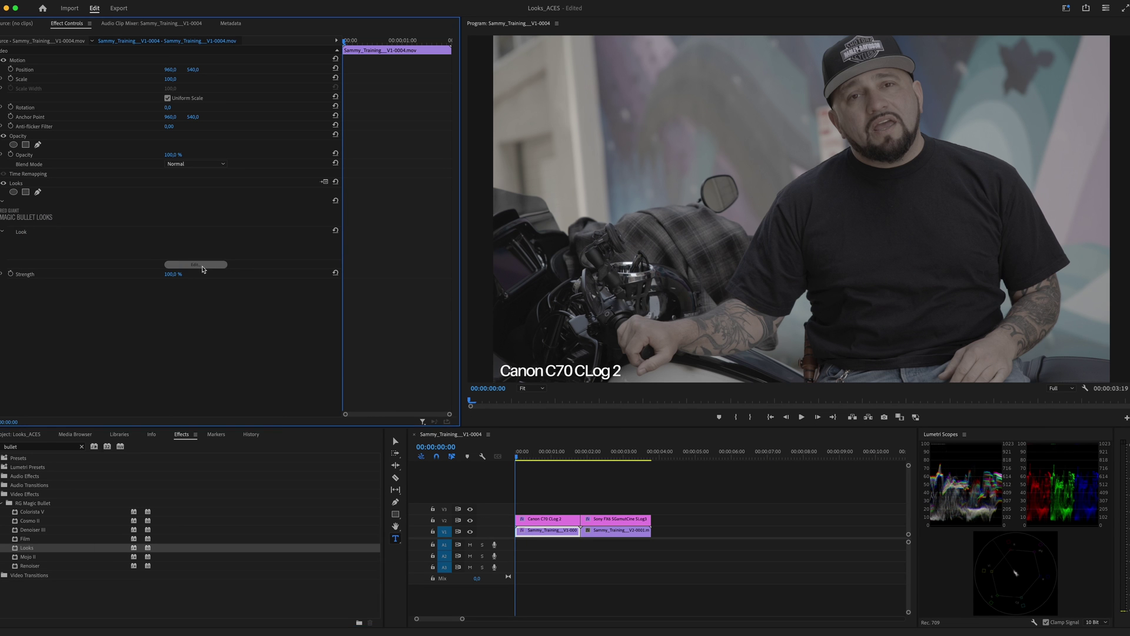
Use Custom OpenColorIO - ACES colour management with a Canon-Log2 Cinema Gamut Daylight input
click(354, 19)
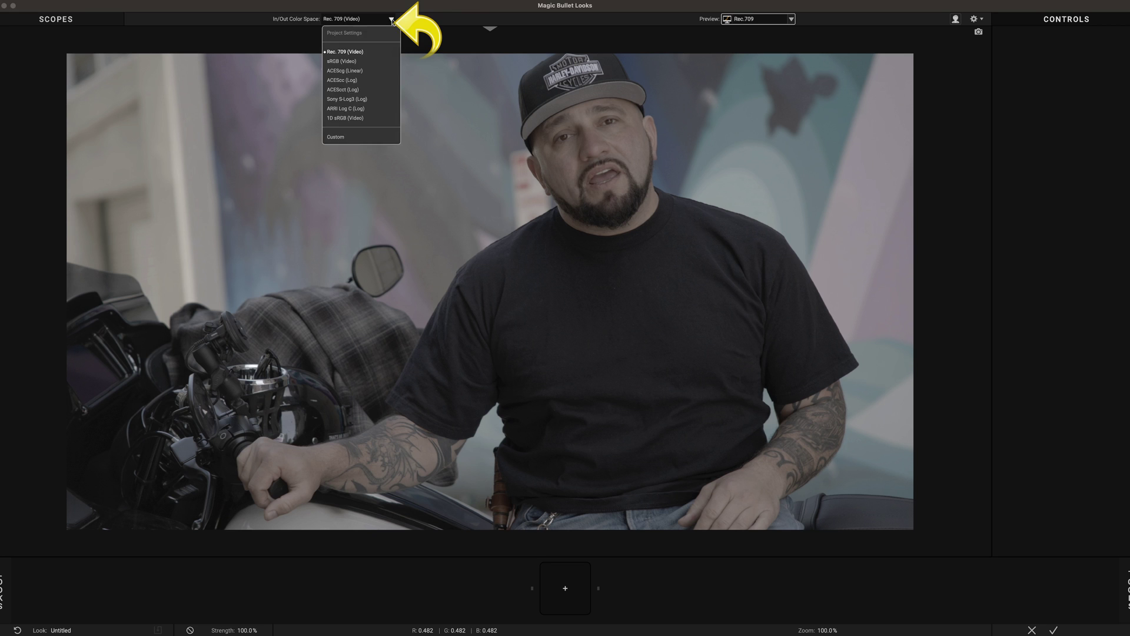
click(343, 142)
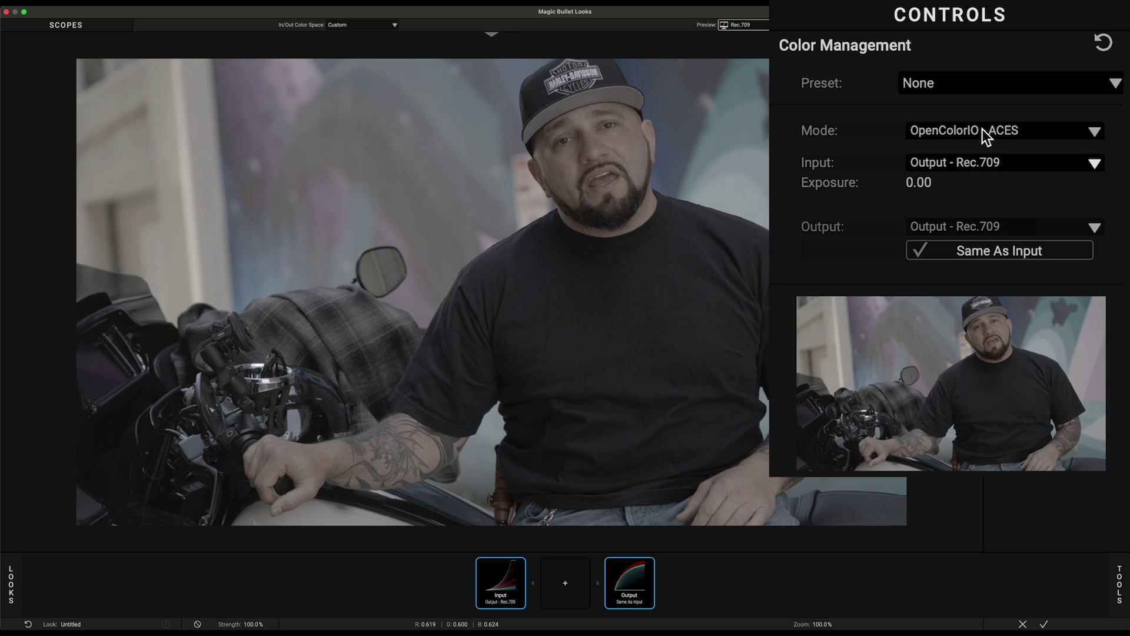
click(983, 130)
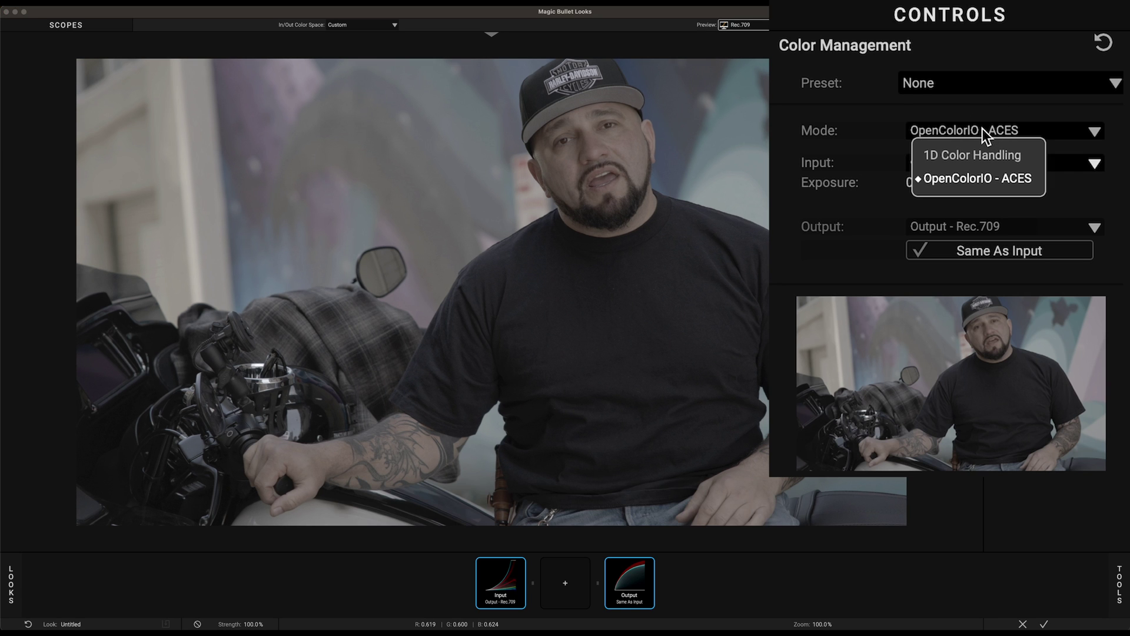
click(826, 153)
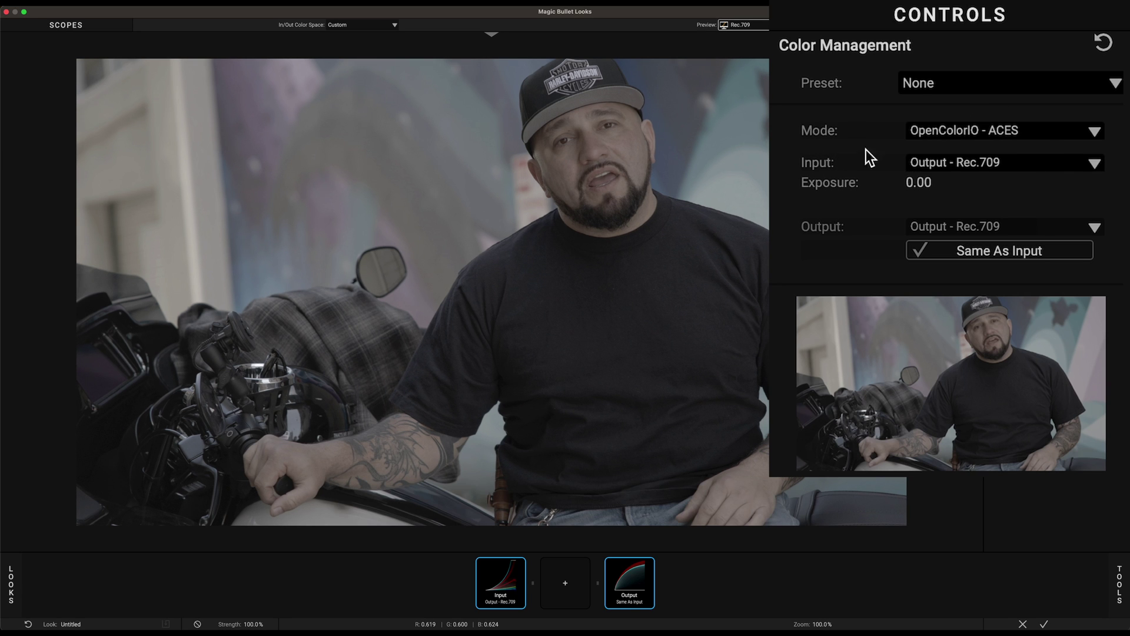
click(971, 162)
mouse_move(1075, 101)
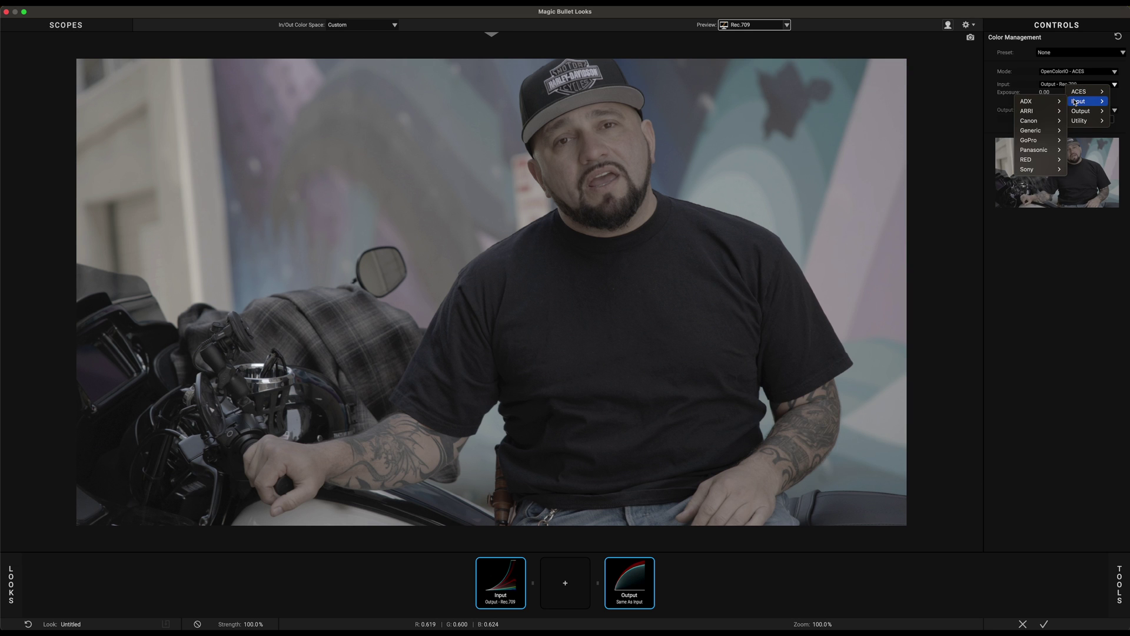
mouse_move(1030, 120)
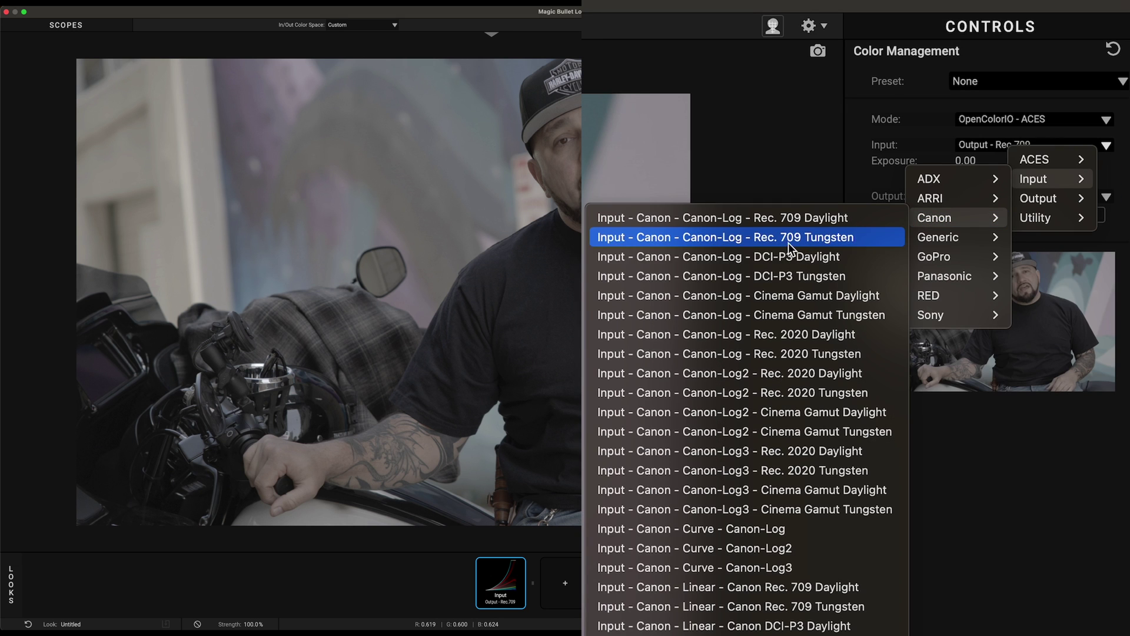
click(790, 412)
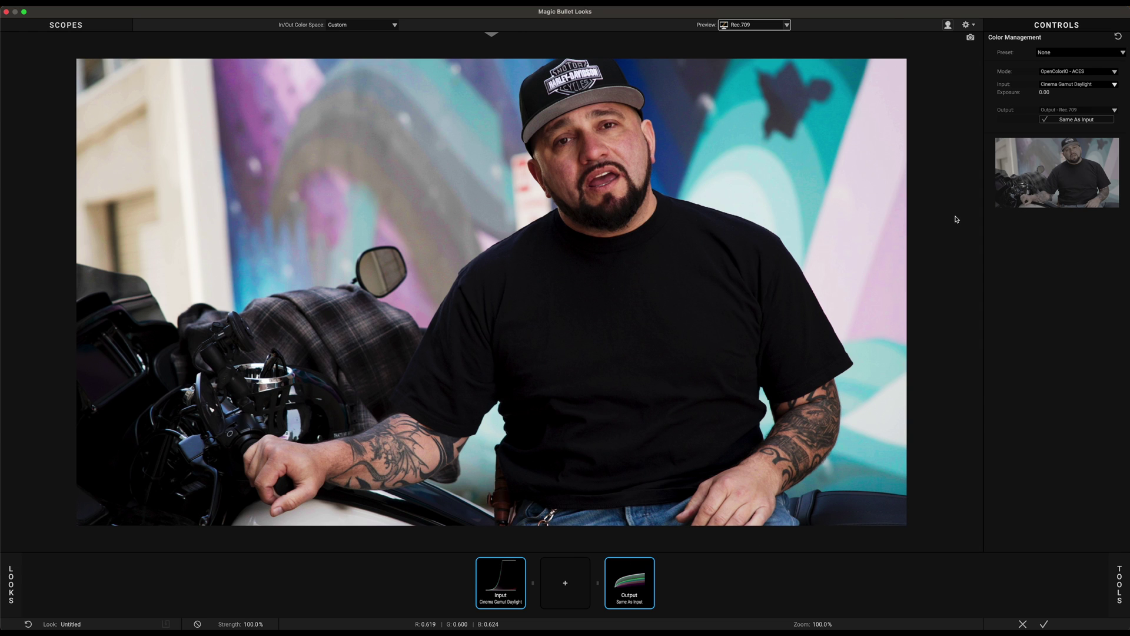
Let the output differ from the input and set it to Output - Rec.709
click(1045, 119)
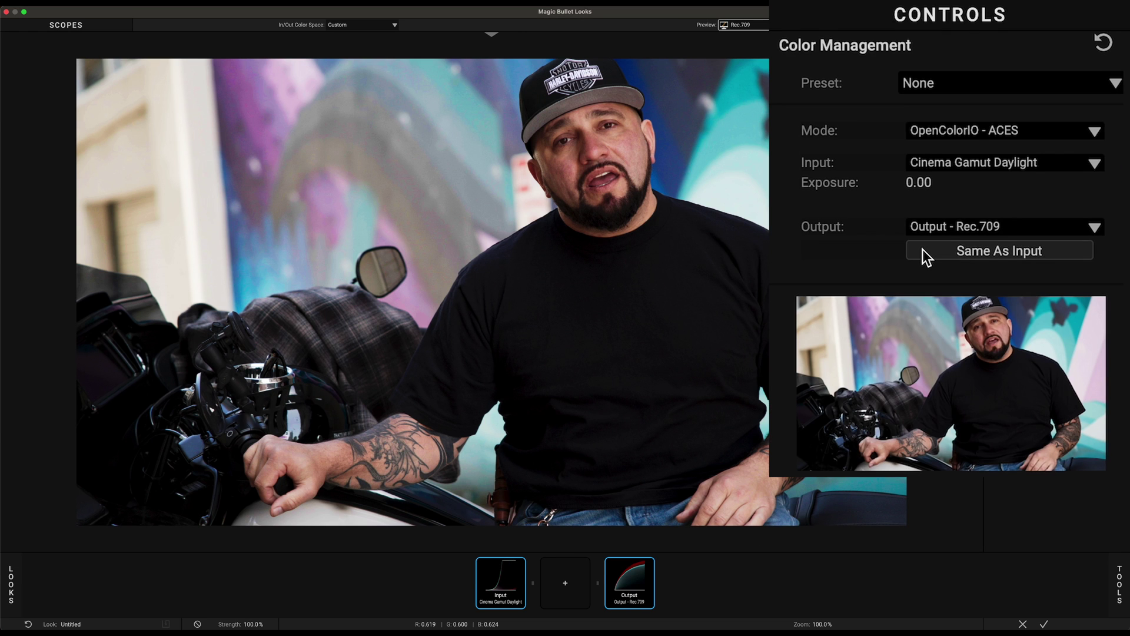
click(935, 231)
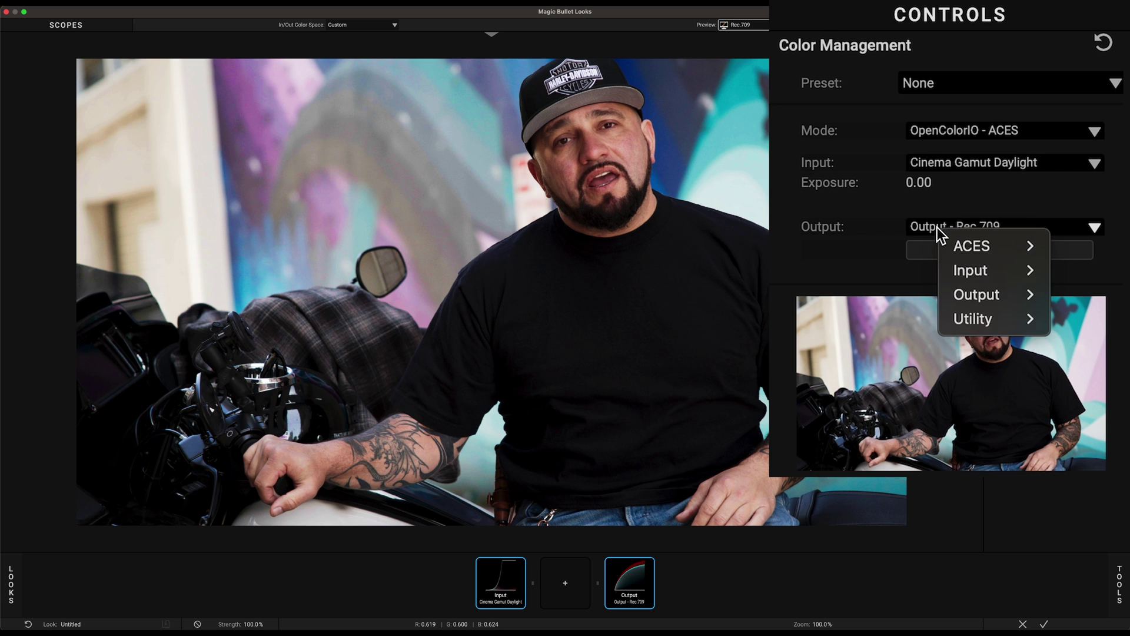
click(937, 228)
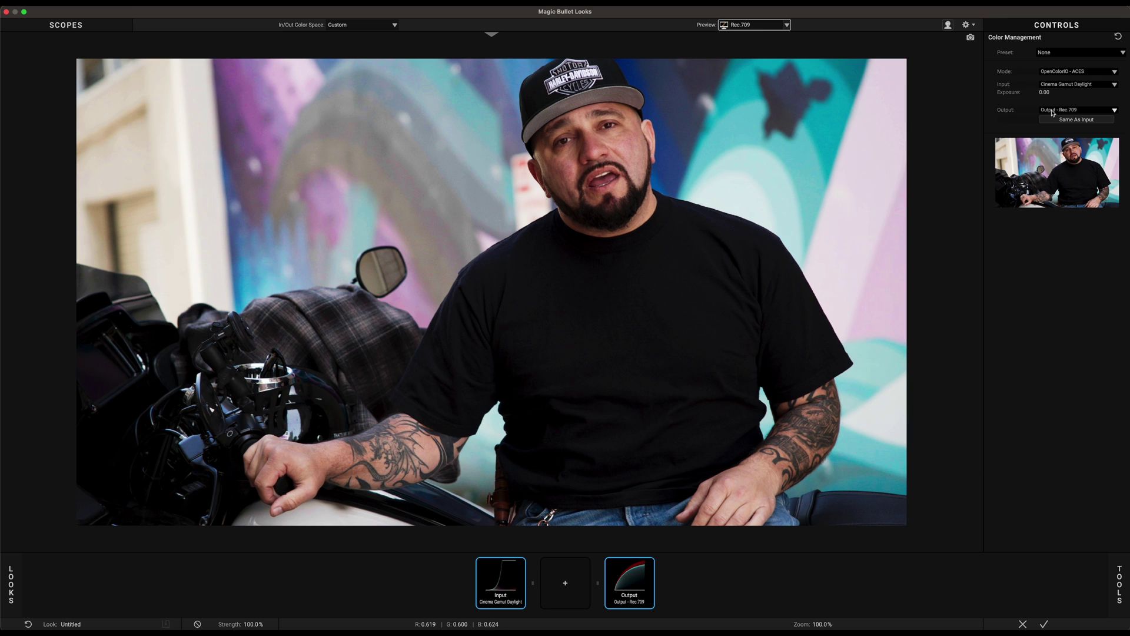
click(1052, 113)
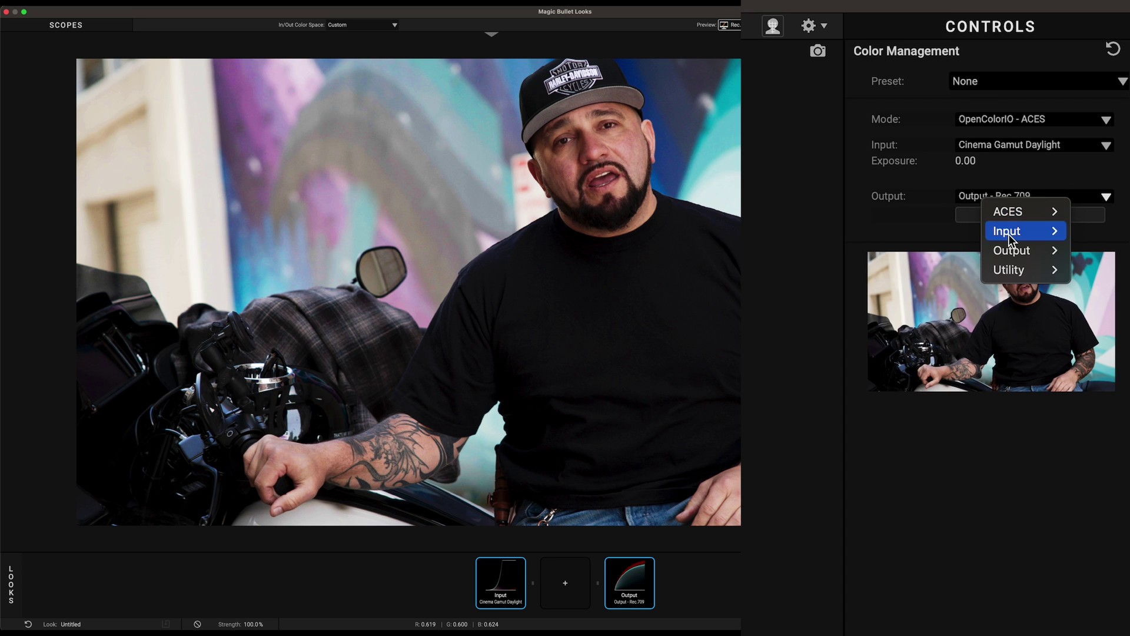
mouse_move(1067, 136)
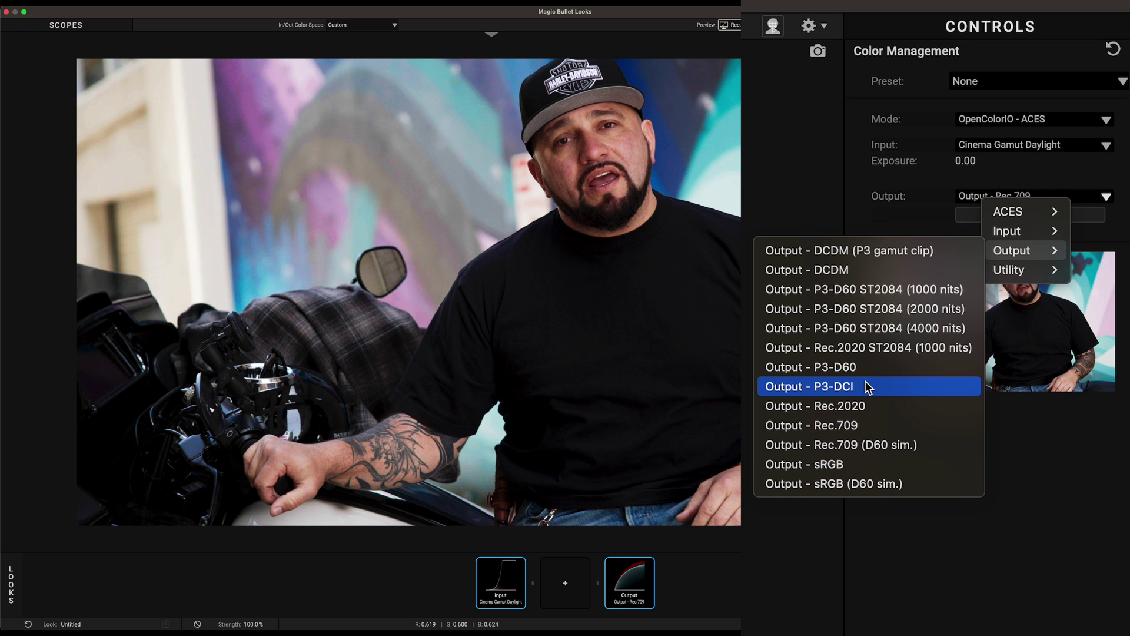
click(864, 425)
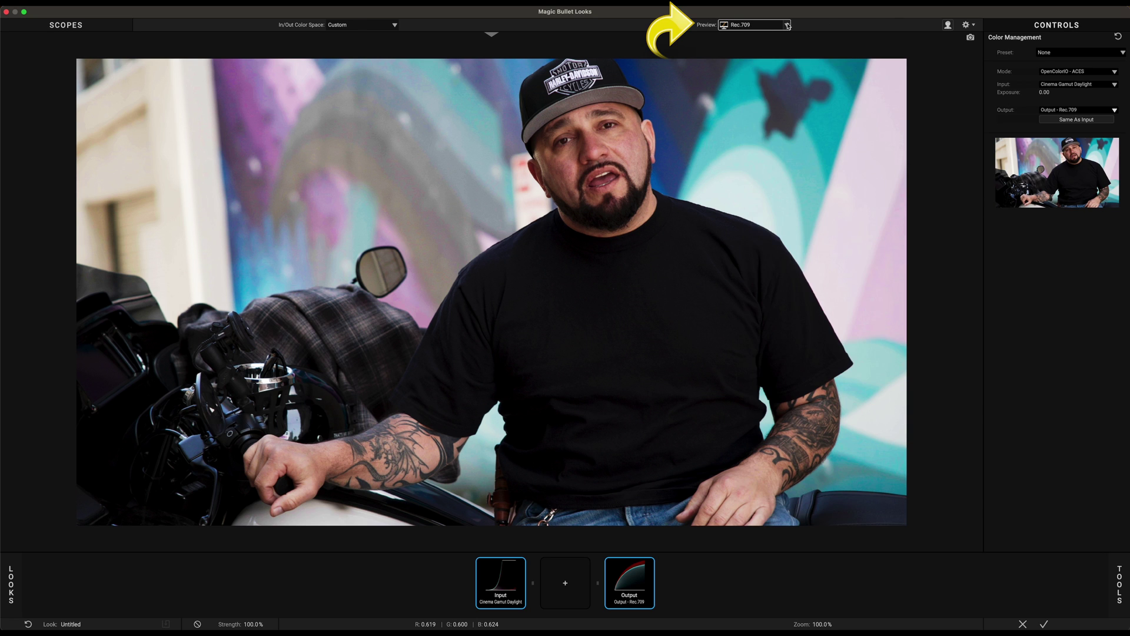
Compare the preview in sRGB and P3-DCI, then set the preview display back to Rec.709
click(790, 26)
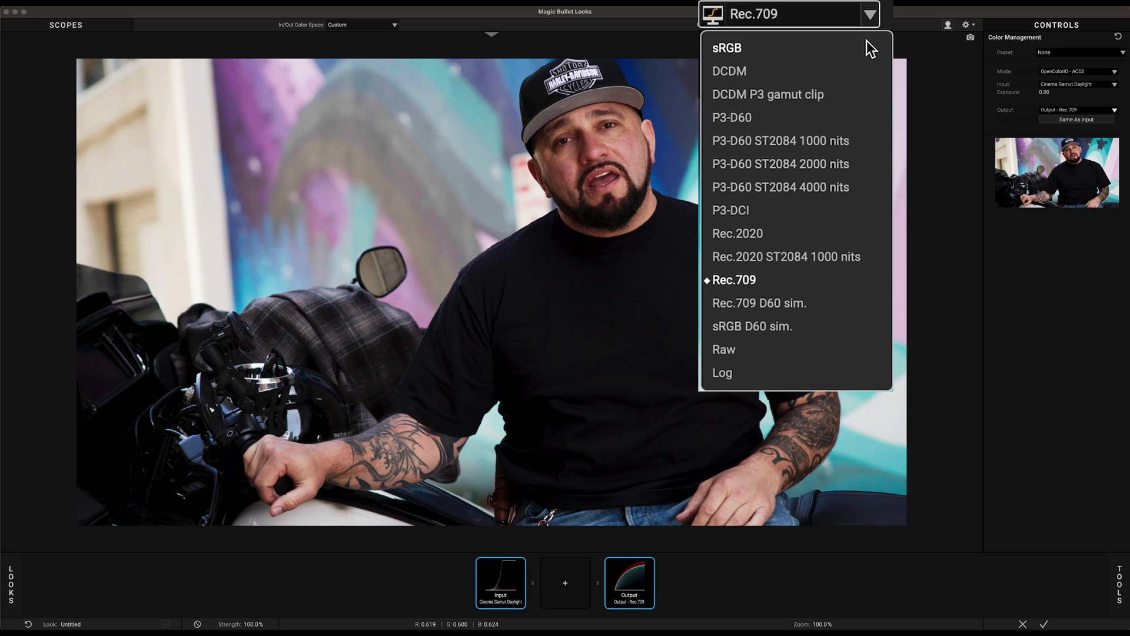
click(867, 41)
click(874, 16)
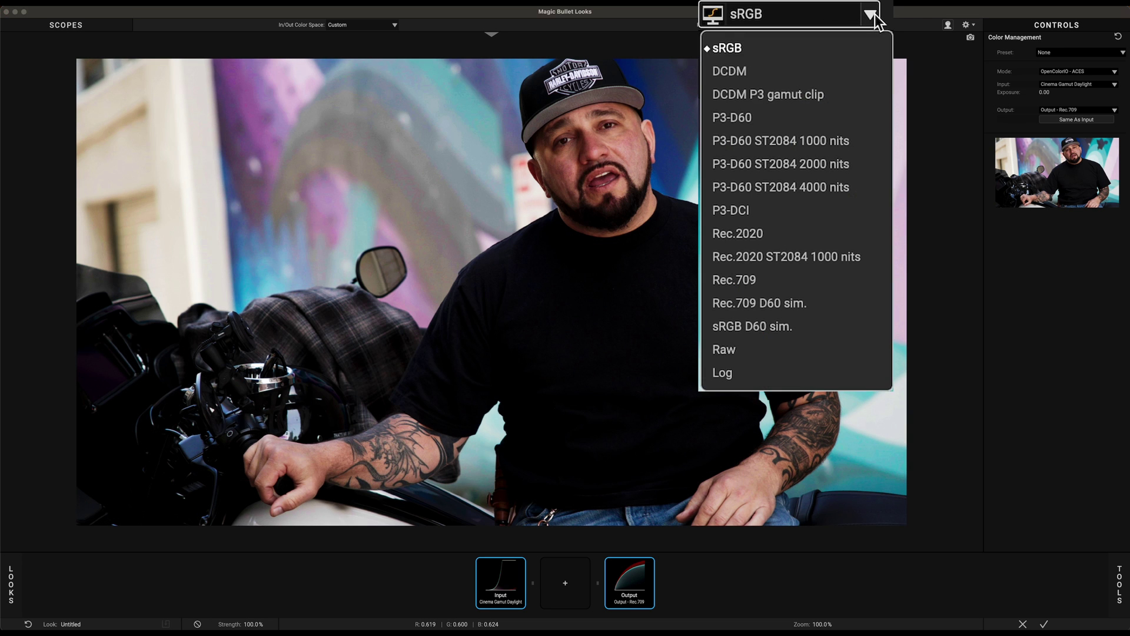
click(766, 210)
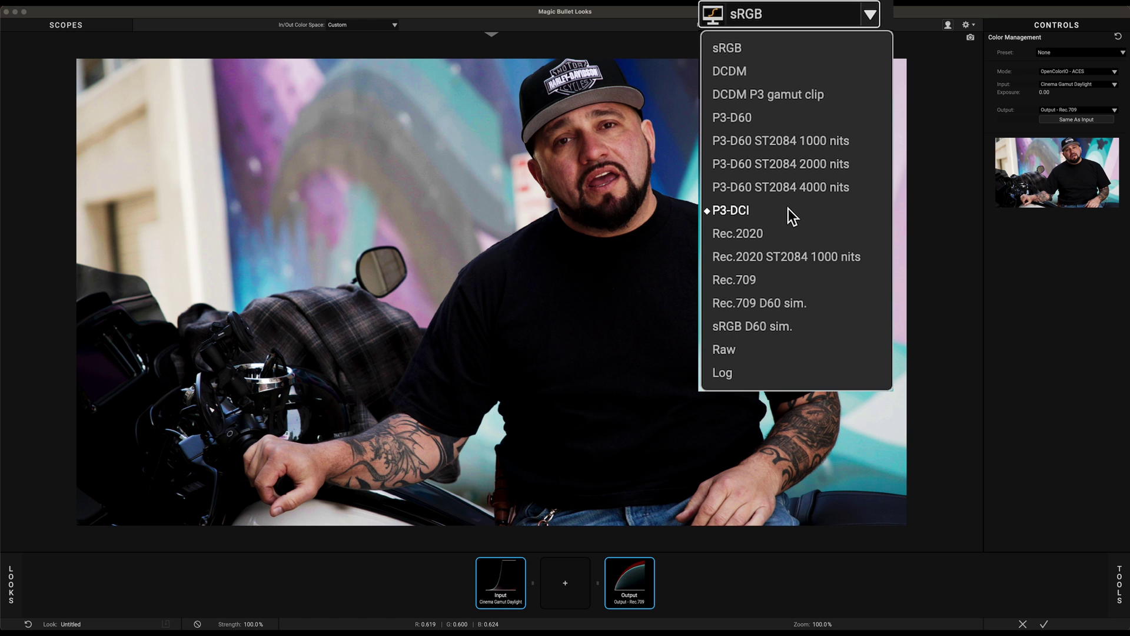
click(787, 24)
click(733, 131)
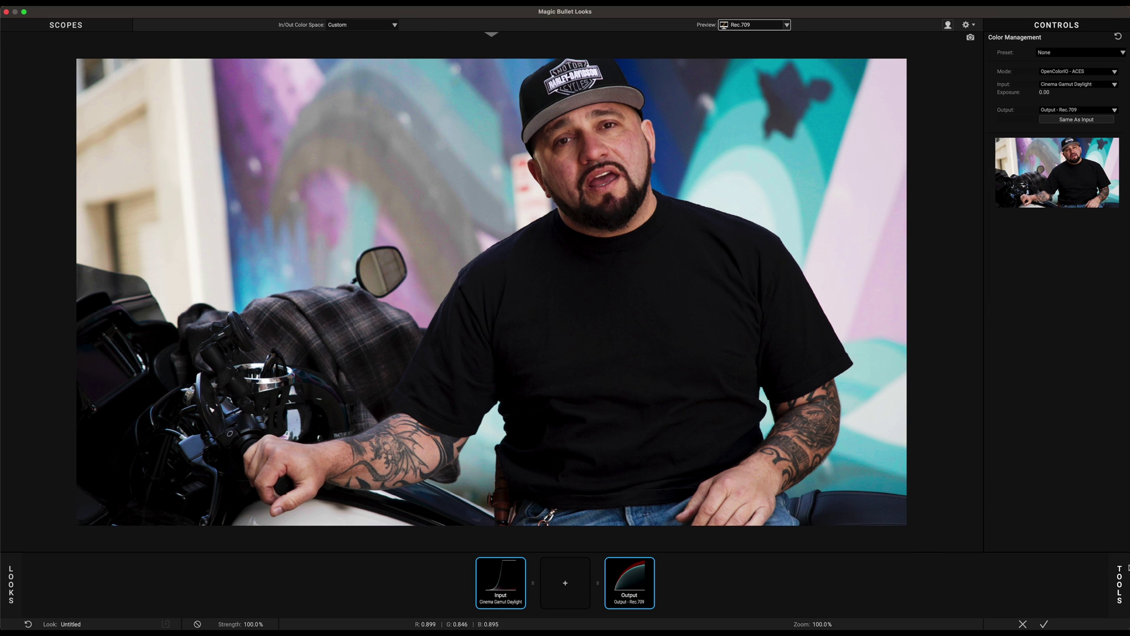
click(1119, 584)
Try and remove a Color Blend tool, apply the Film Grade look, and return to Premiere
click(1098, 406)
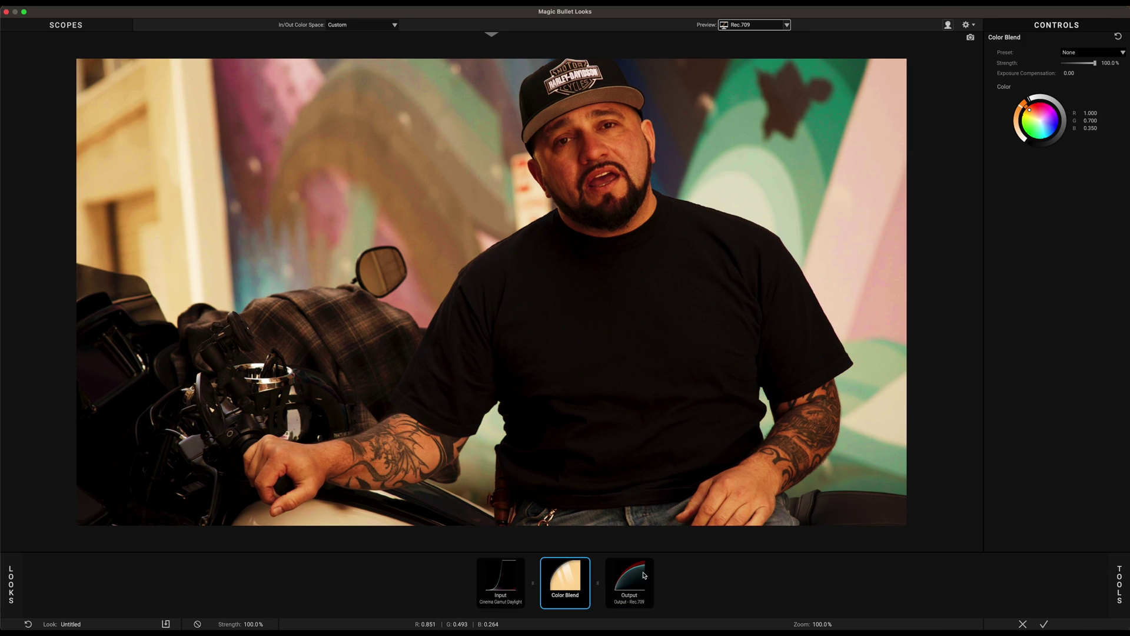
drag(574, 568, 586, 629)
click(11, 584)
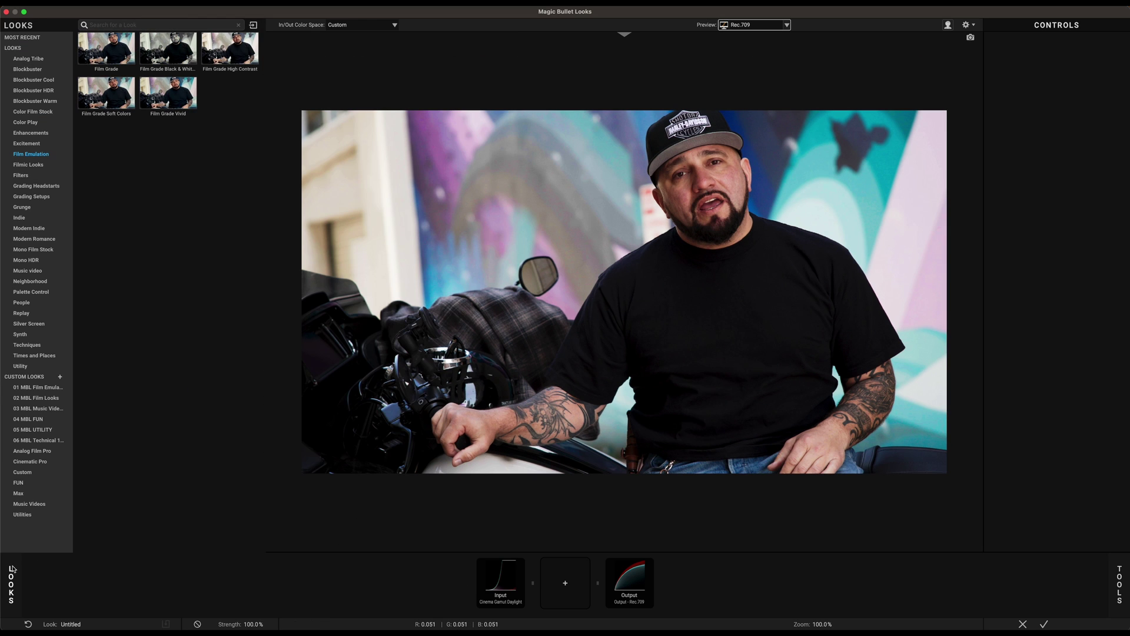
double_click(112, 60)
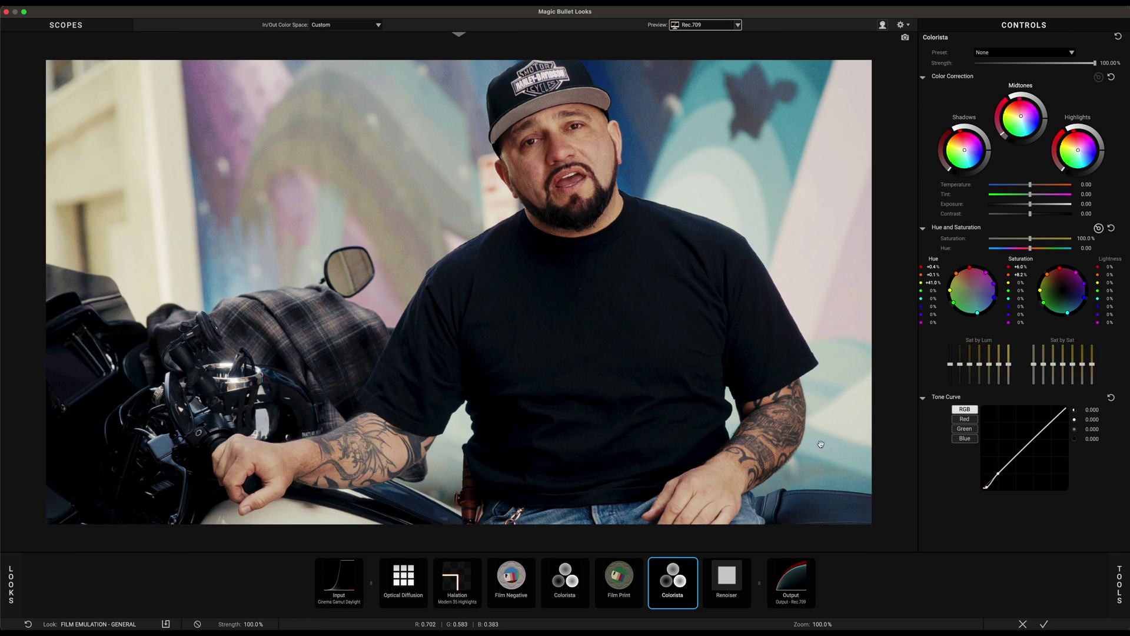
click(1044, 624)
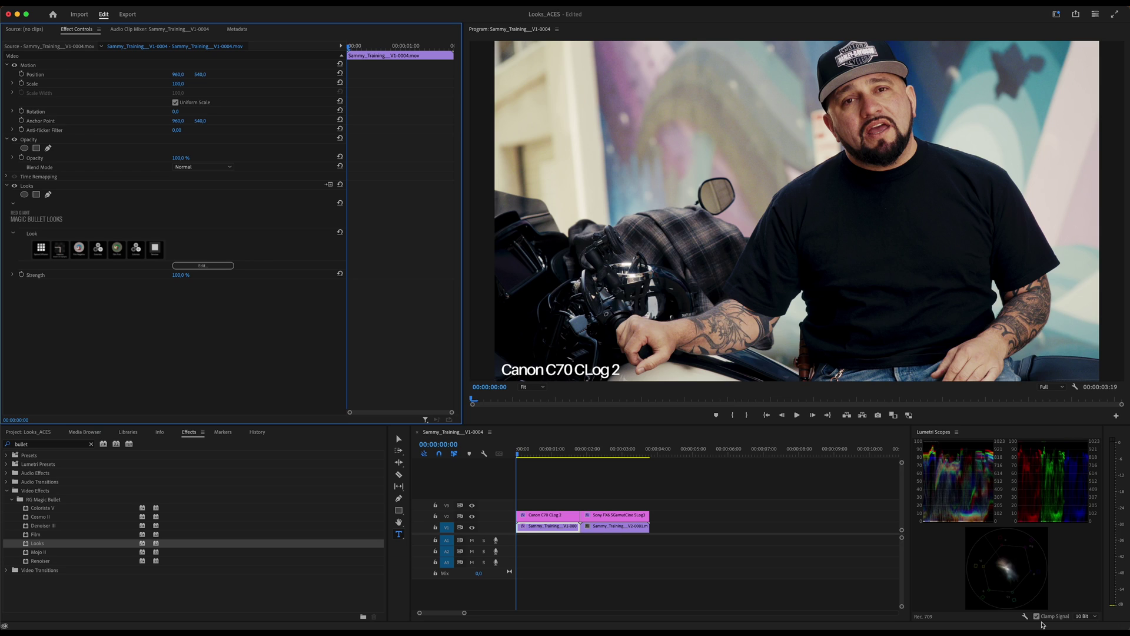
Copy the Looks effect from the Canon clip and paste it onto the Sony clip
right_click(17, 187)
click(29, 243)
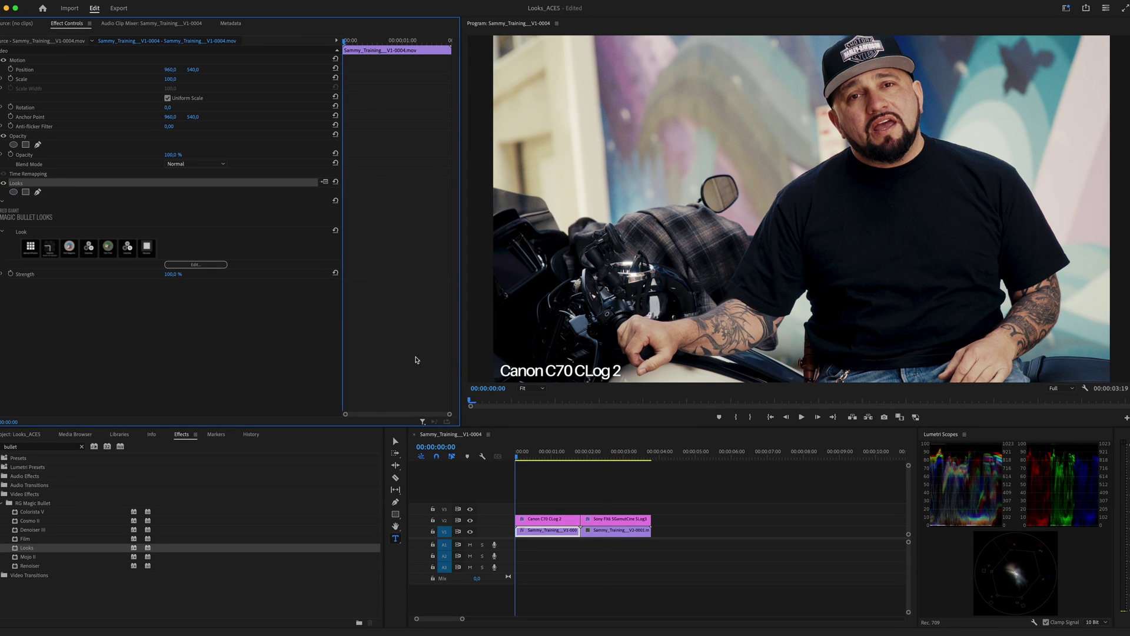
click(602, 453)
right_click(59, 231)
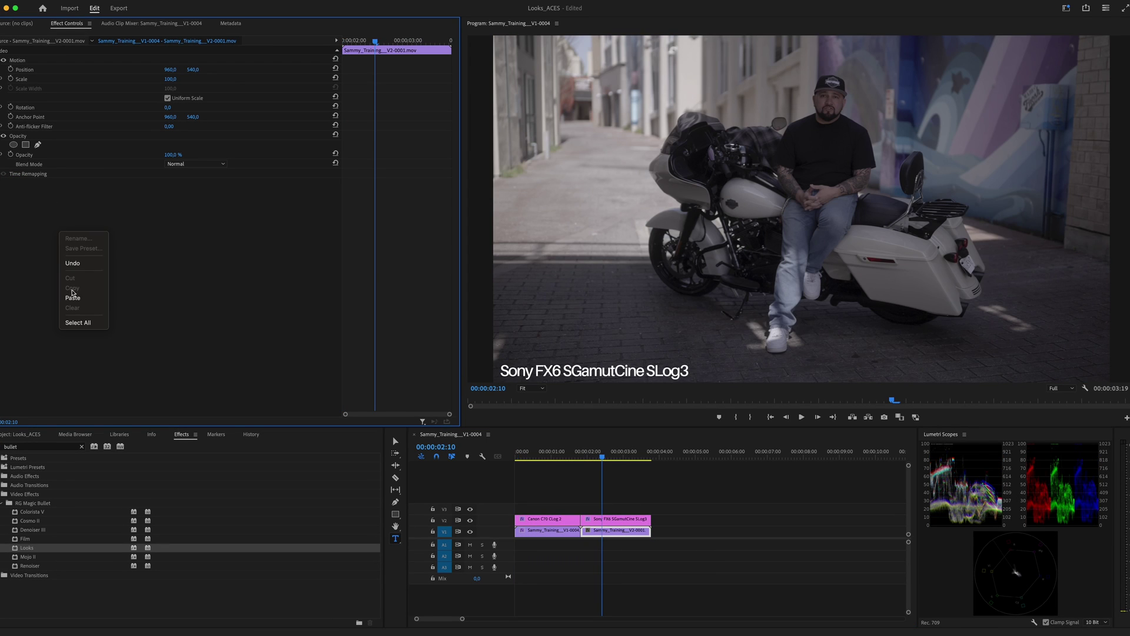
click(73, 298)
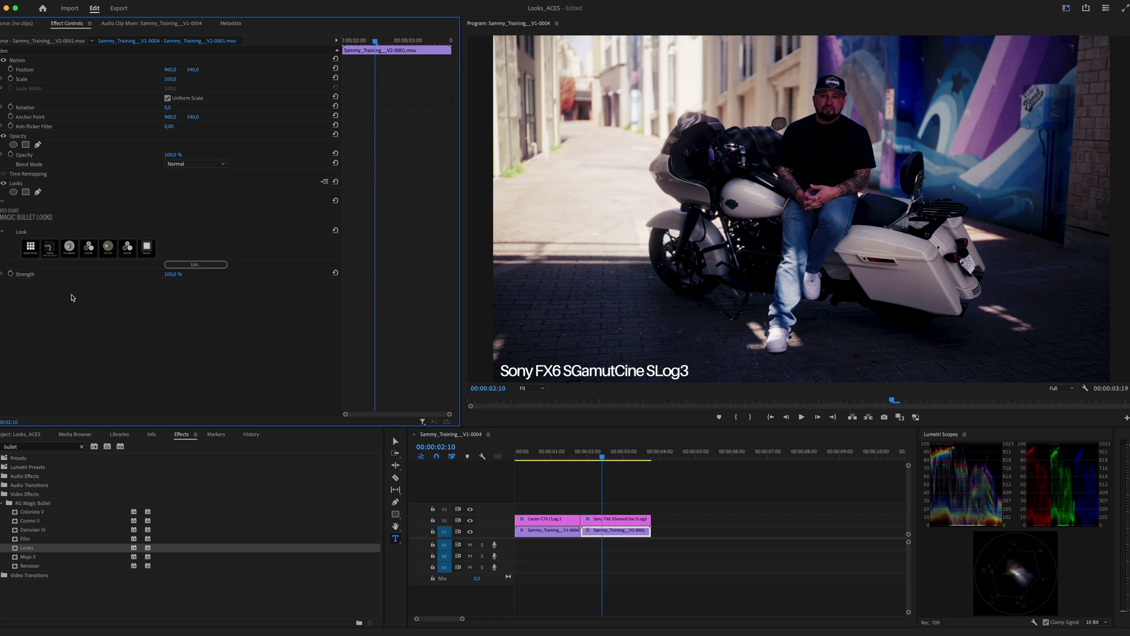
In the Sony clip's Looks editor, set the input to Sony S-Log3 S-Gamut3.Cine and apply it
click(179, 265)
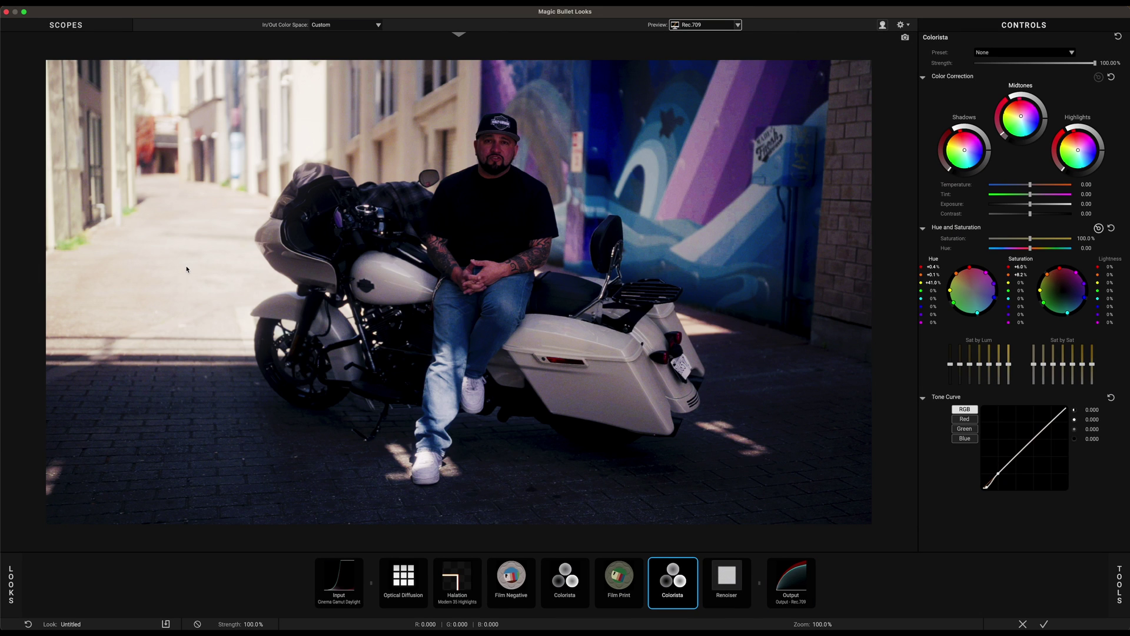
click(340, 574)
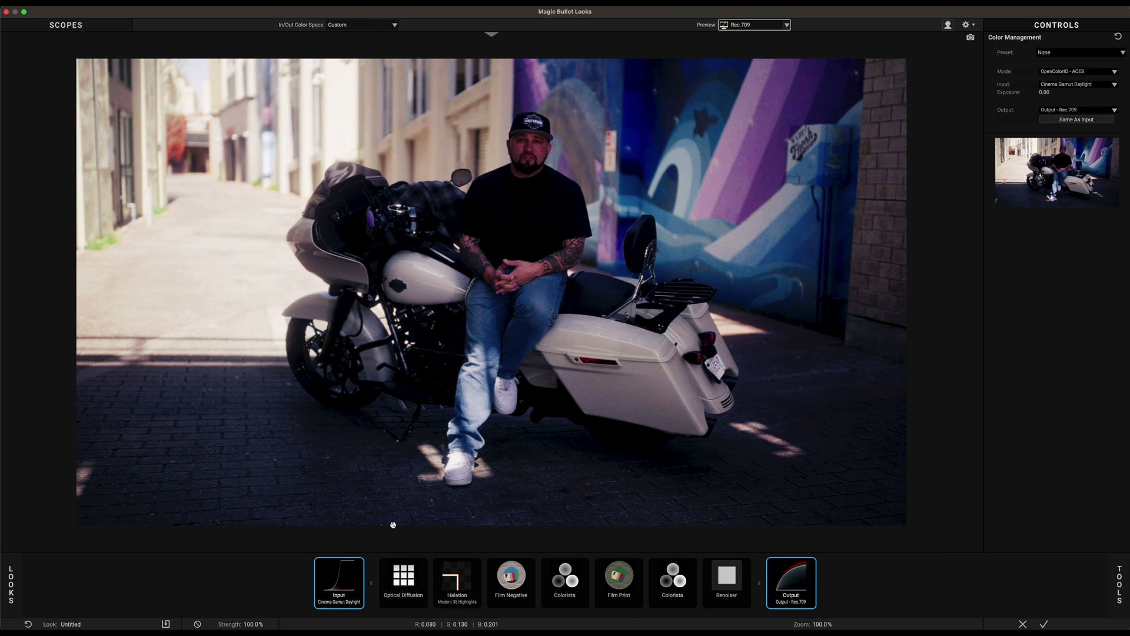
click(1063, 85)
mouse_move(1077, 99)
mouse_move(1051, 167)
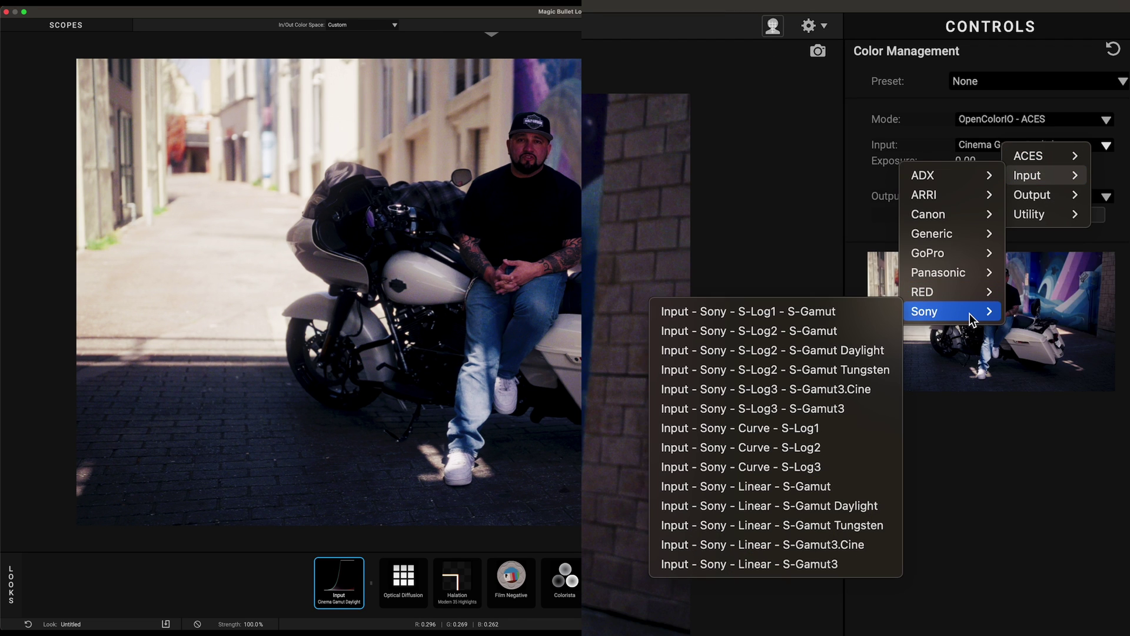
click(853, 388)
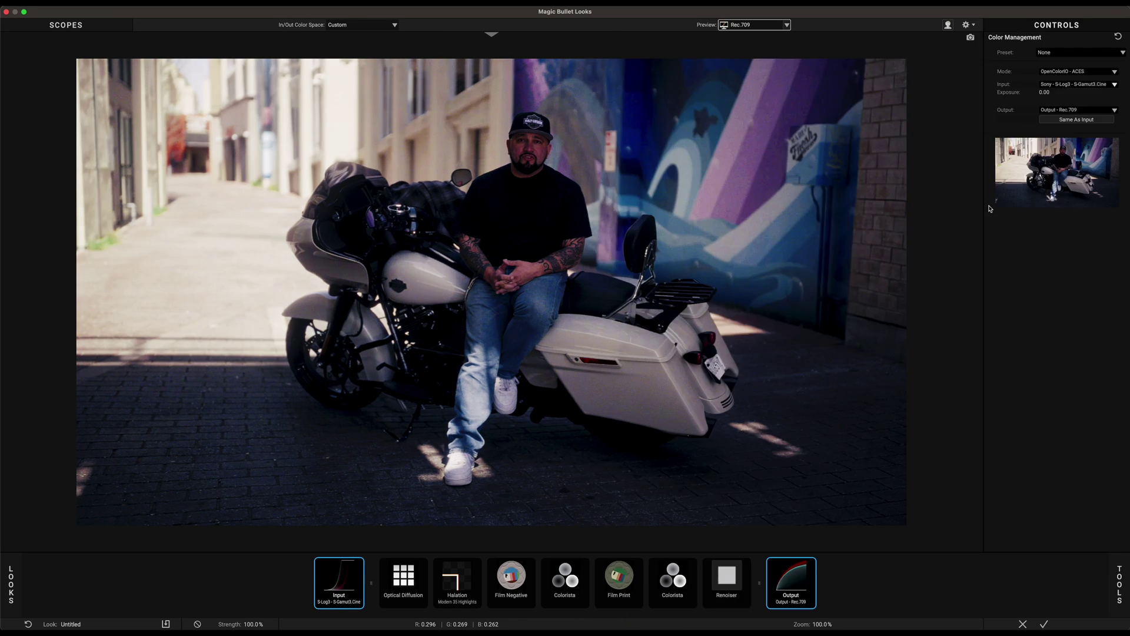
click(1044, 623)
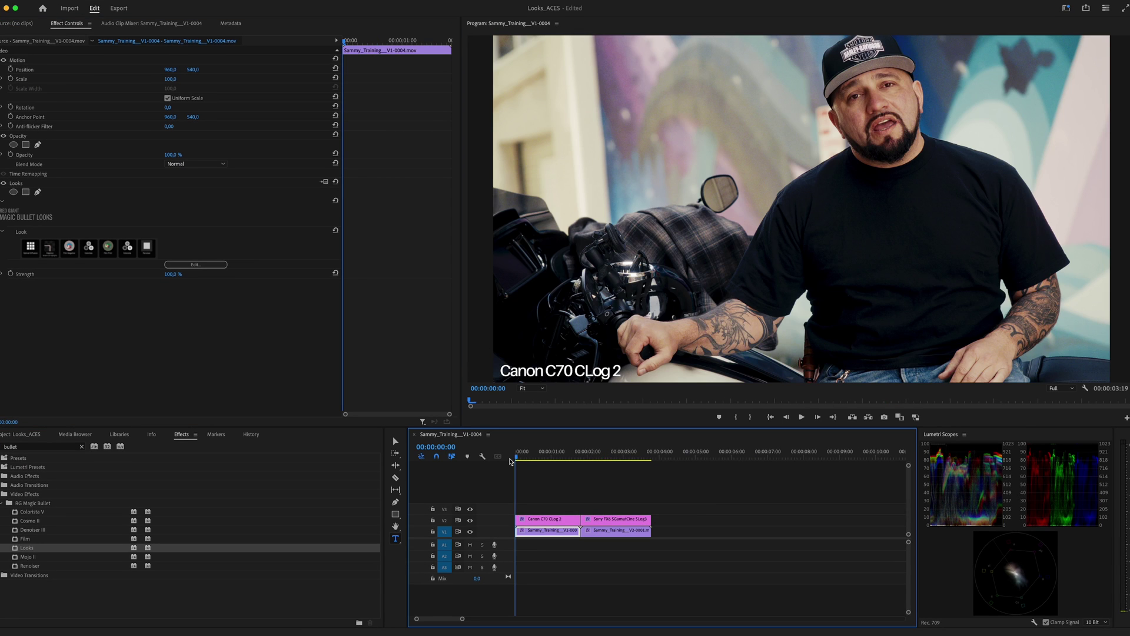
Flip between the Canon C70 and Sony FX6 clips, then add Colorista V to the Canon clip
key(Down)
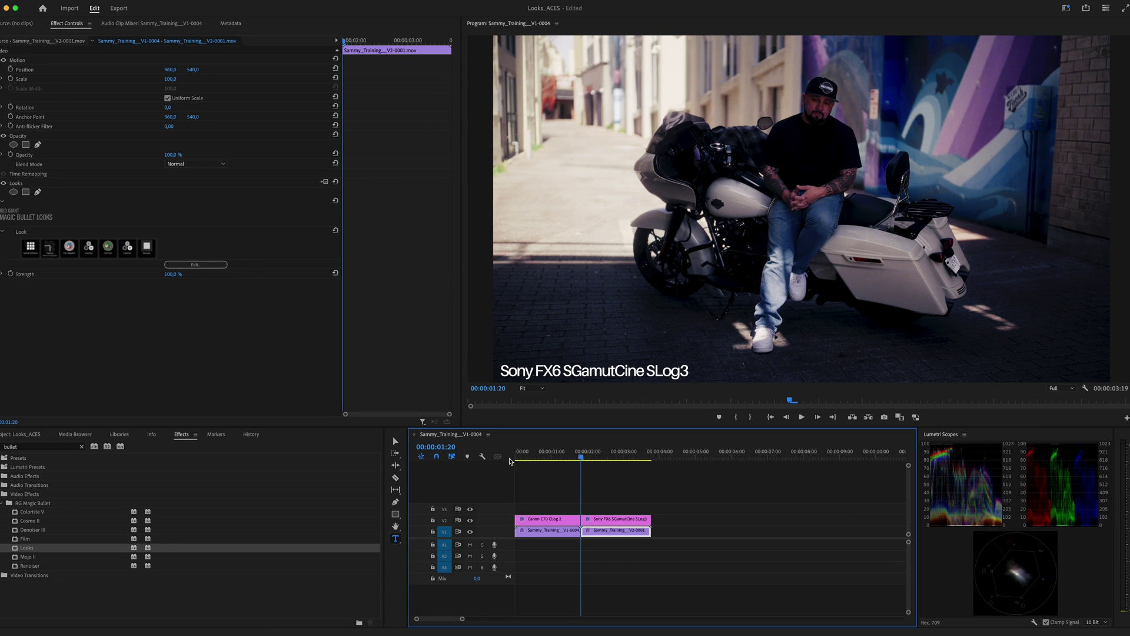
key(Up)
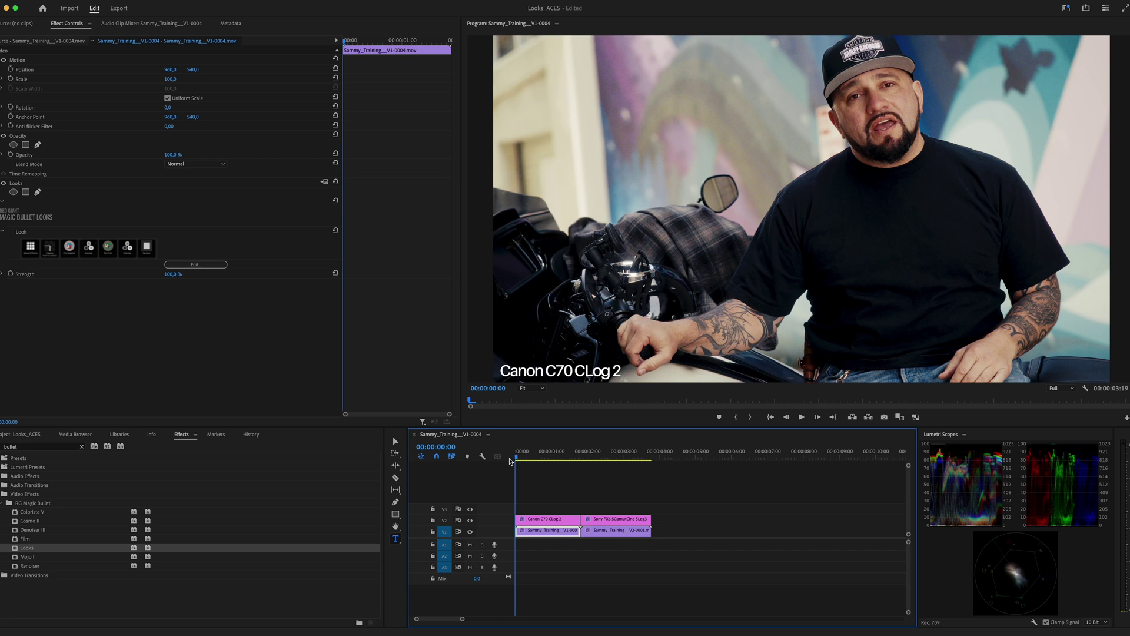
key(Down)
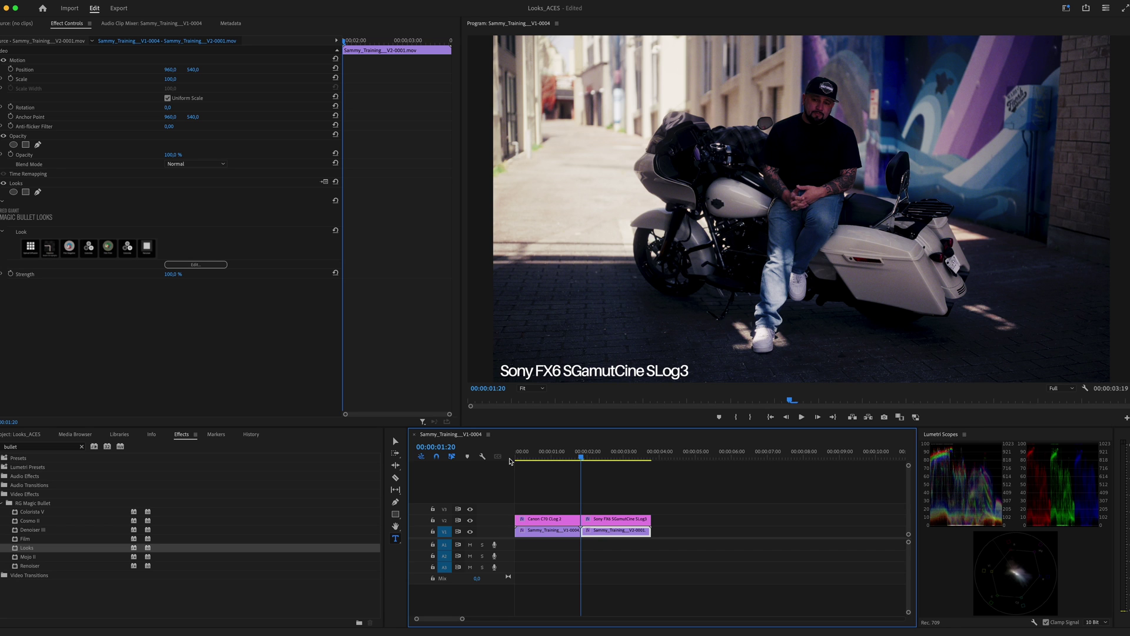
key(Up)
key(Down)
key(Up)
drag(39, 516, 80, 346)
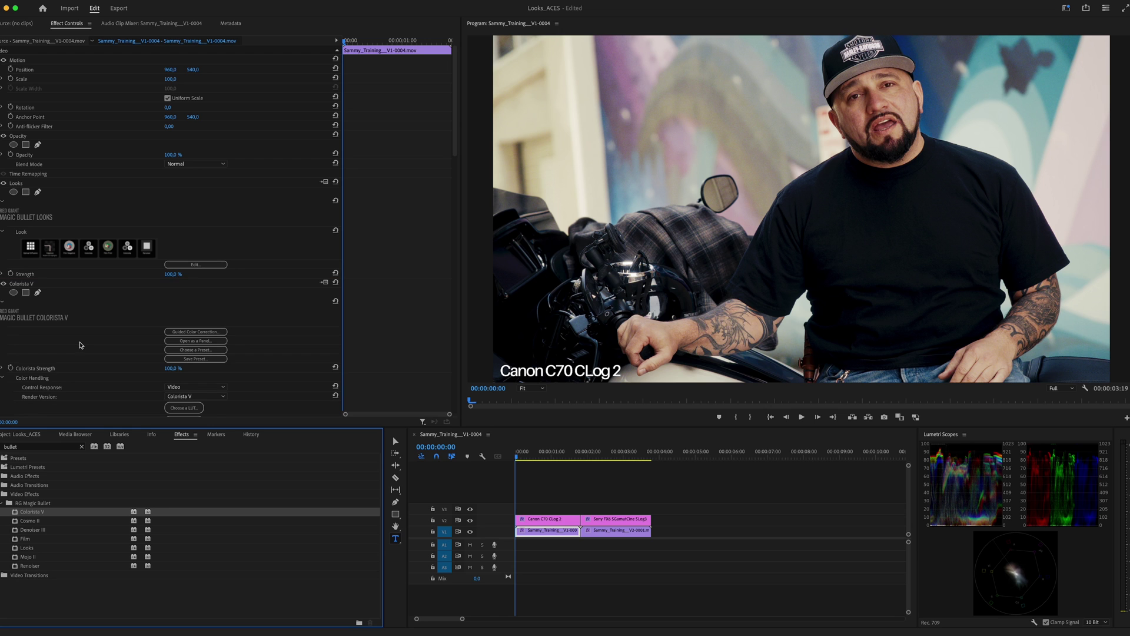
click(900, 417)
Pick a new Sony reference frame and set Colorista V's control response to Log
mouse_move(684, 309)
mouse_down()
mouse_move(589, 312)
mouse_move(675, 312)
mouse_up()
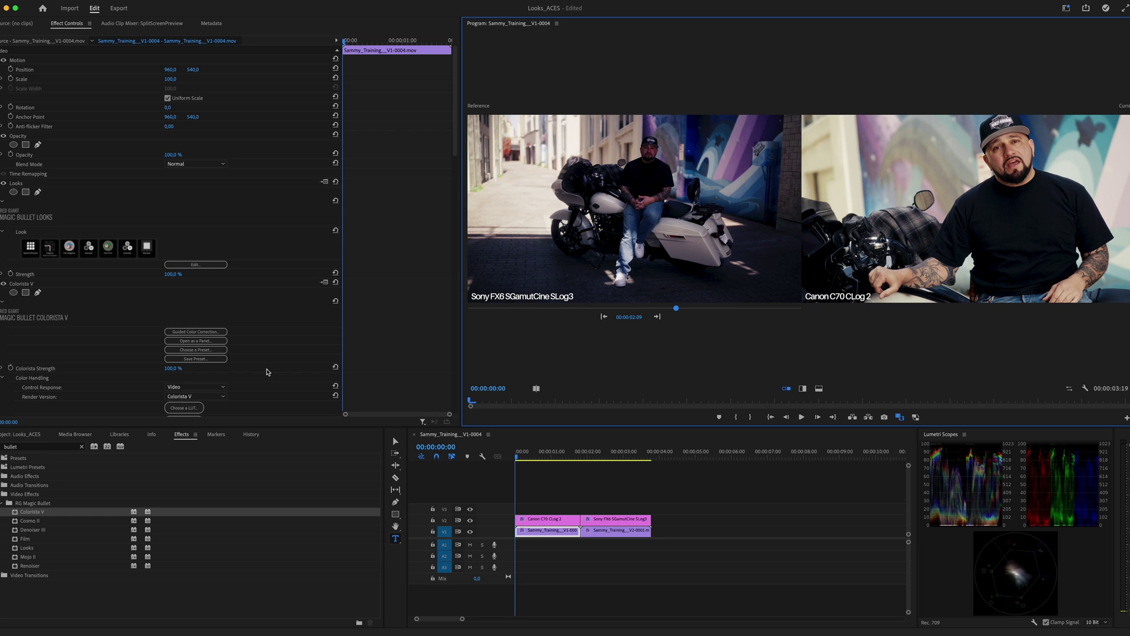
scroll(267, 372, down, 8)
click(196, 153)
click(182, 172)
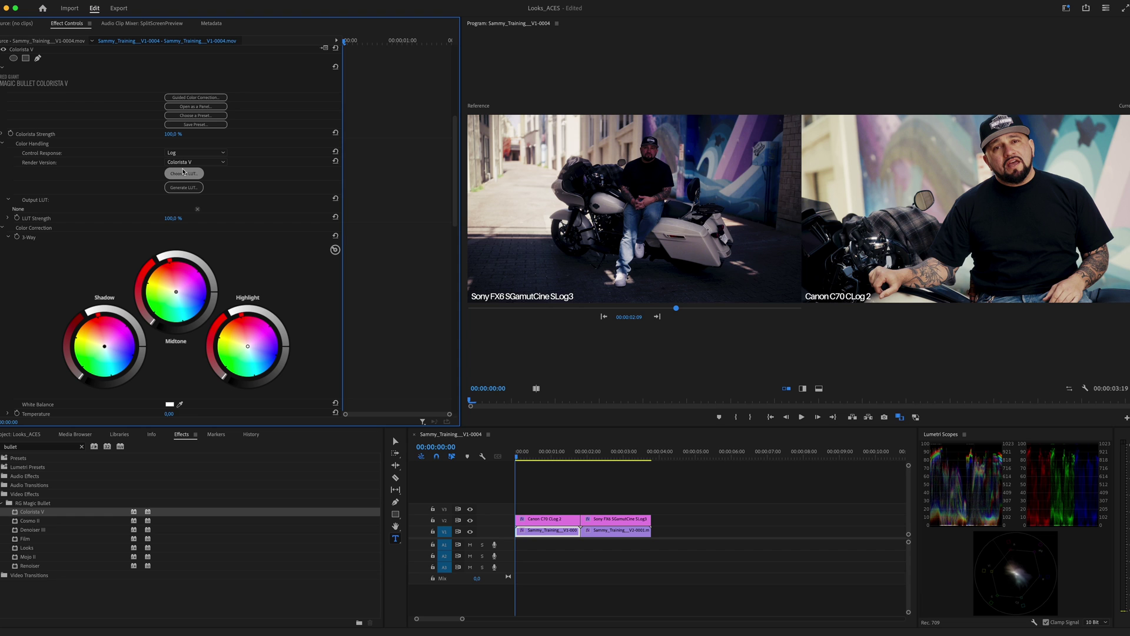
Set Colorista V Tint to 64.33 and Highlight Regions to -64.04
scroll(118, 265, down, 3)
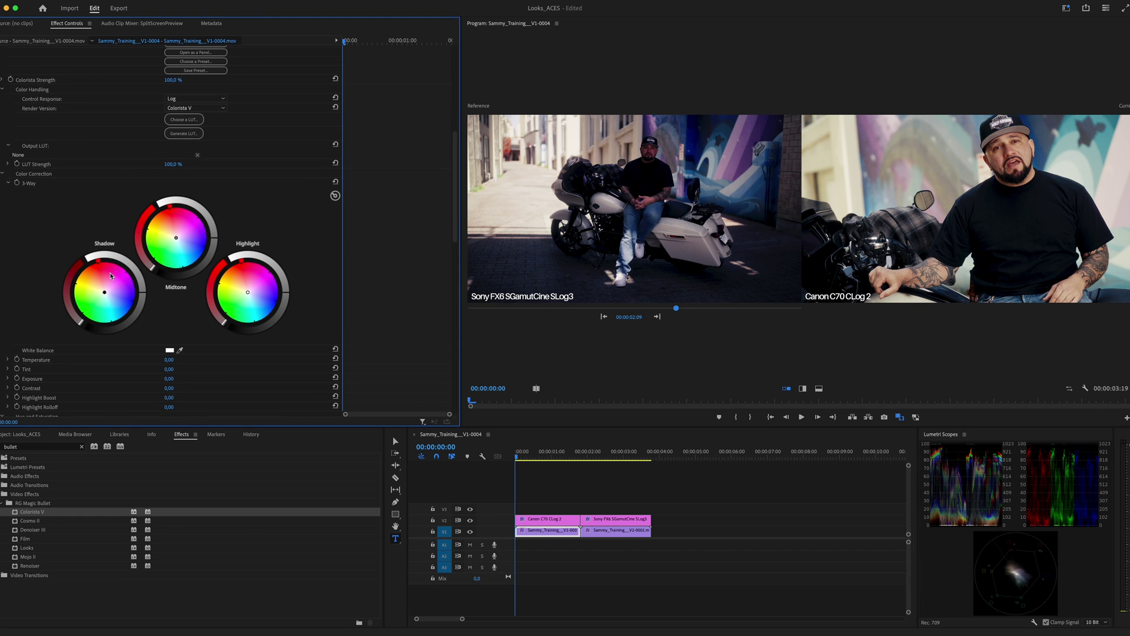
click(7, 369)
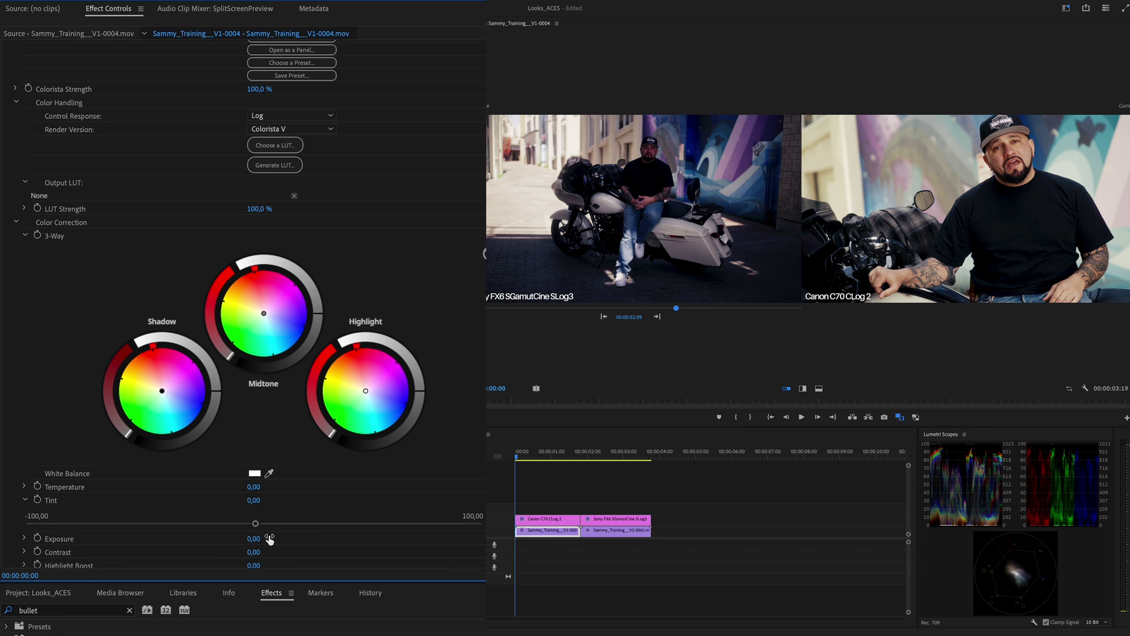
drag(256, 526, 425, 523)
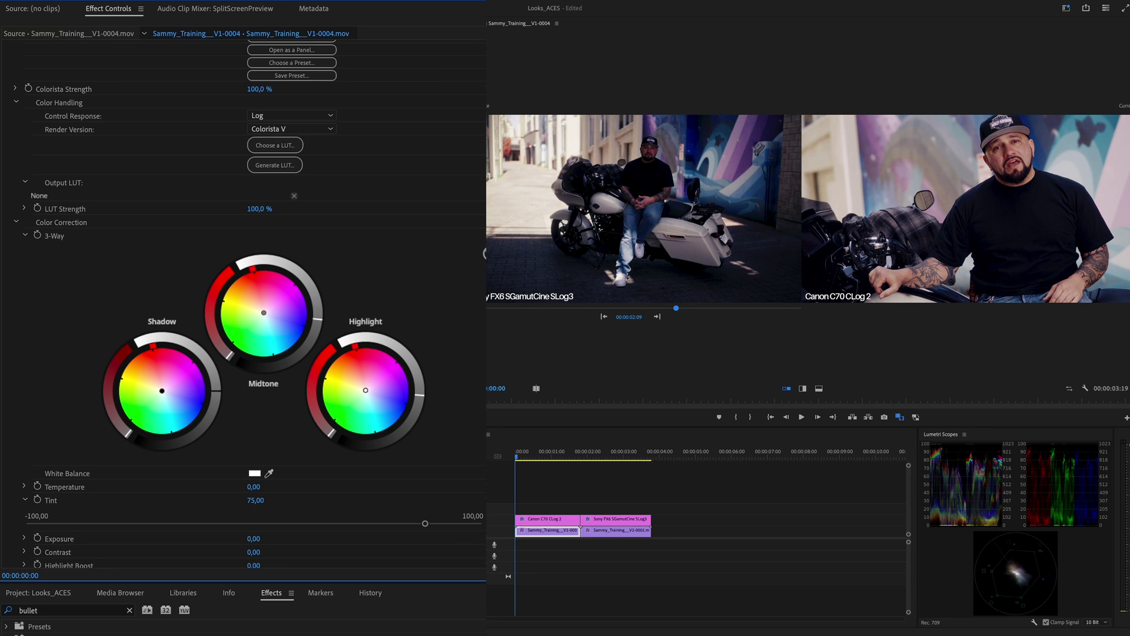
scroll(236, 353, down, 10)
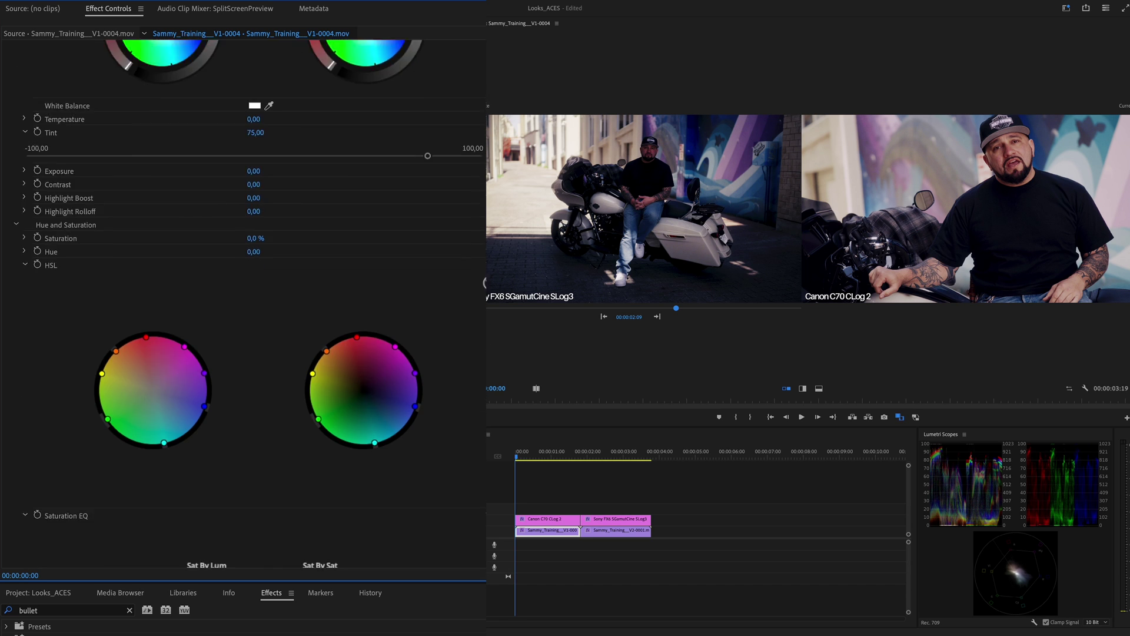
click(25, 396)
drag(254, 419, 108, 416)
scroll(361, 412, up, 8)
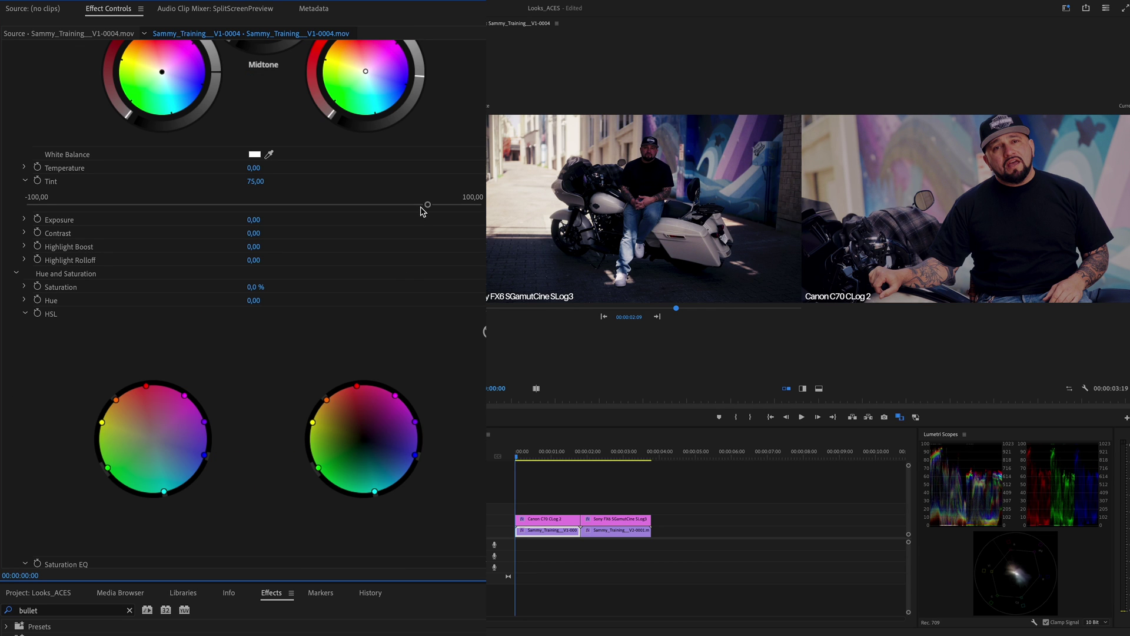
drag(428, 204, 398, 210)
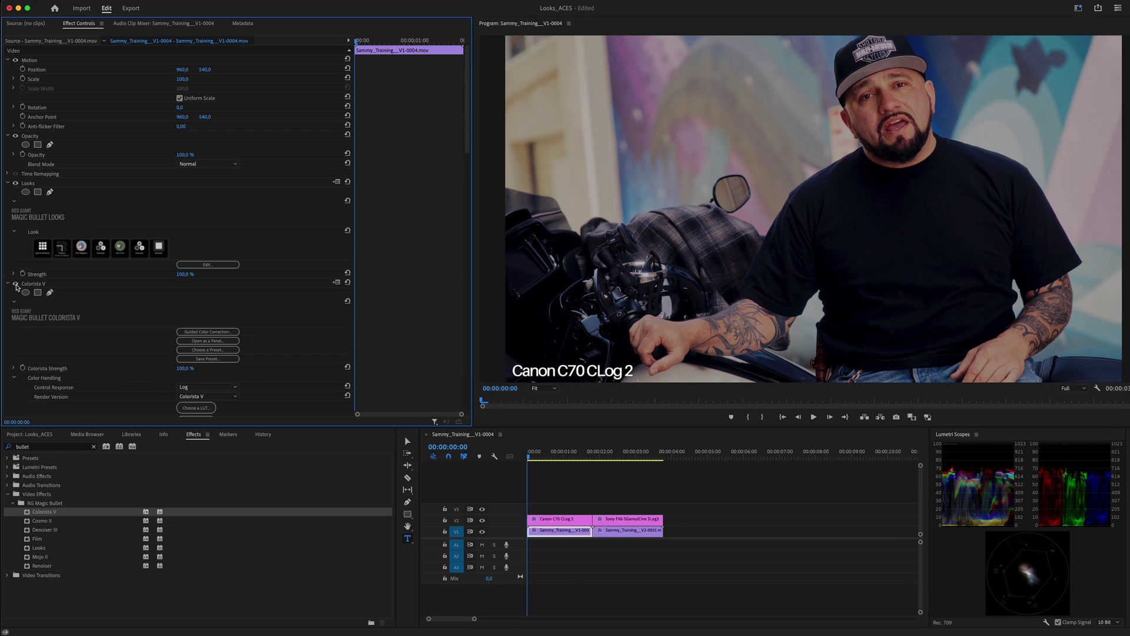
Collapse Colorista V and disable the Looks effect on the Sony FX6 clip
click(16, 285)
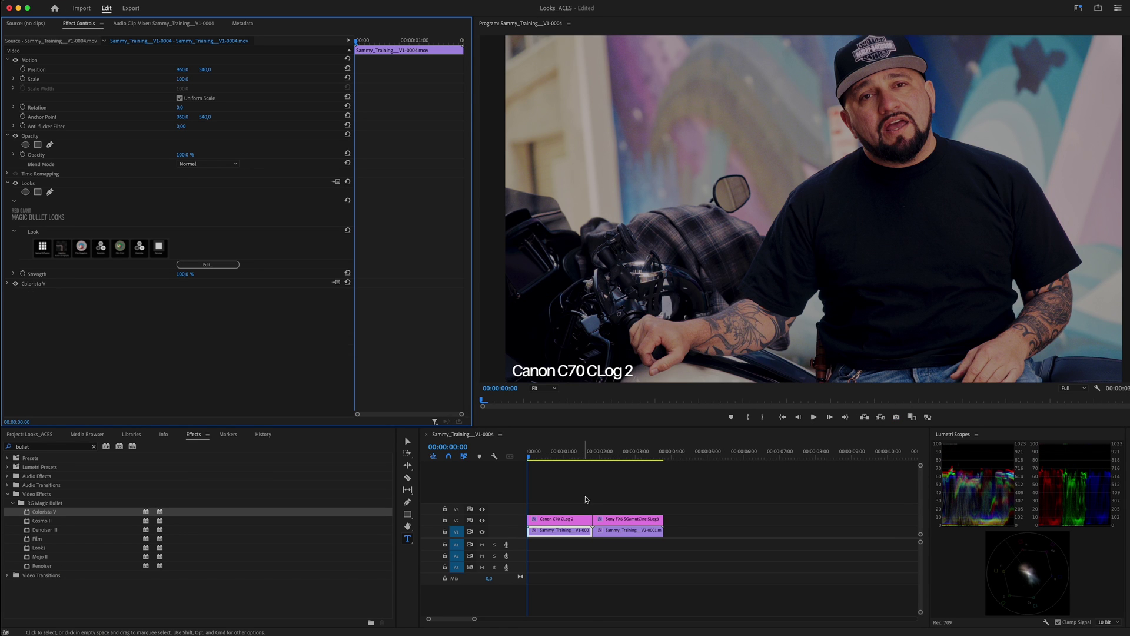
key(Down)
click(16, 183)
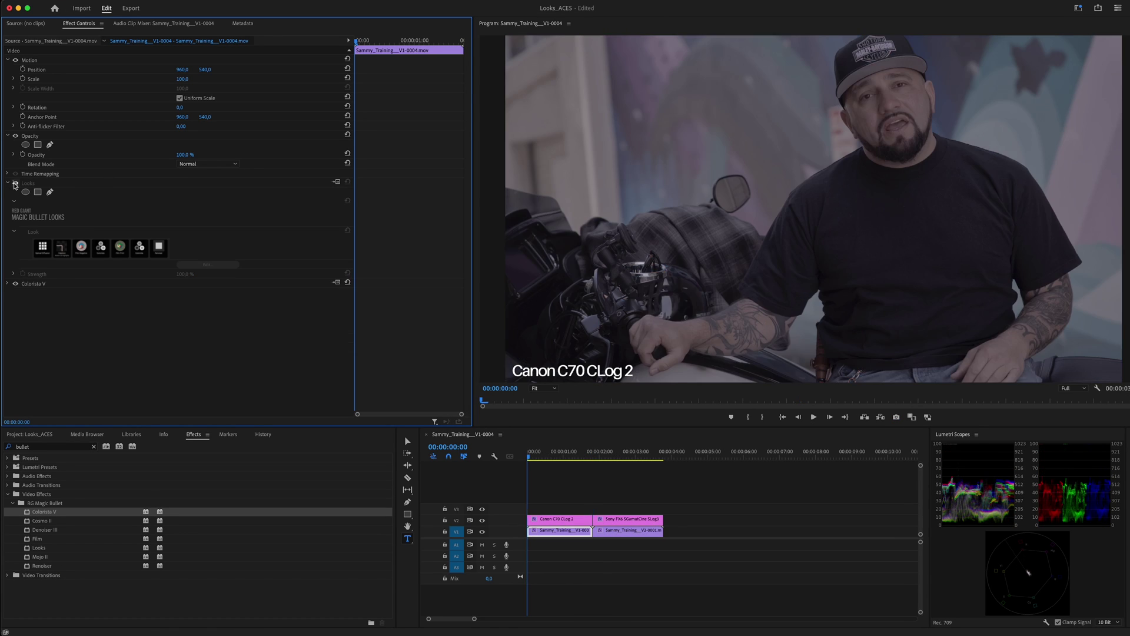
click(16, 183)
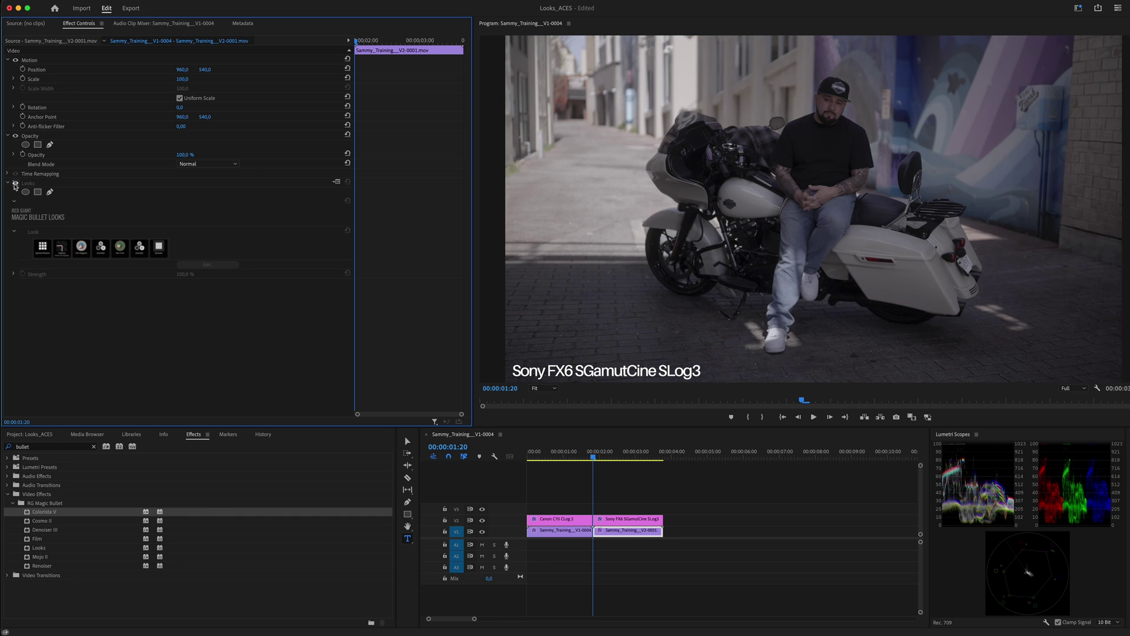
Add a new adjustment layer on V3 spanning both clips and apply Looks to it
click(34, 434)
click(367, 618)
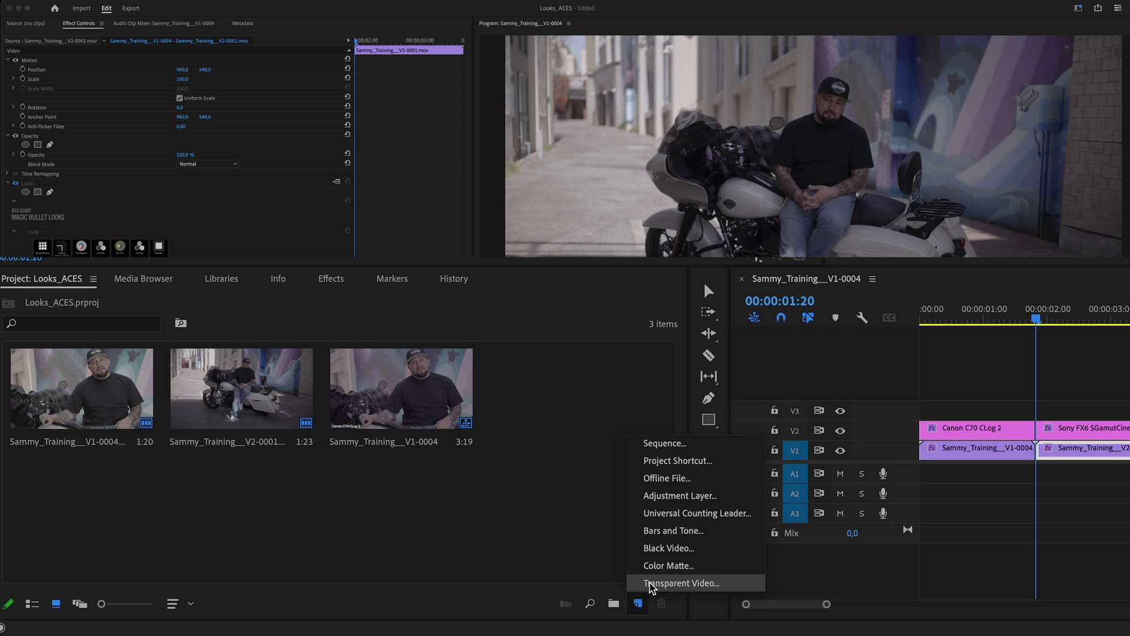
click(390, 558)
click(1094, 138)
drag(558, 392, 924, 409)
drag(1129, 409, 1129, 421)
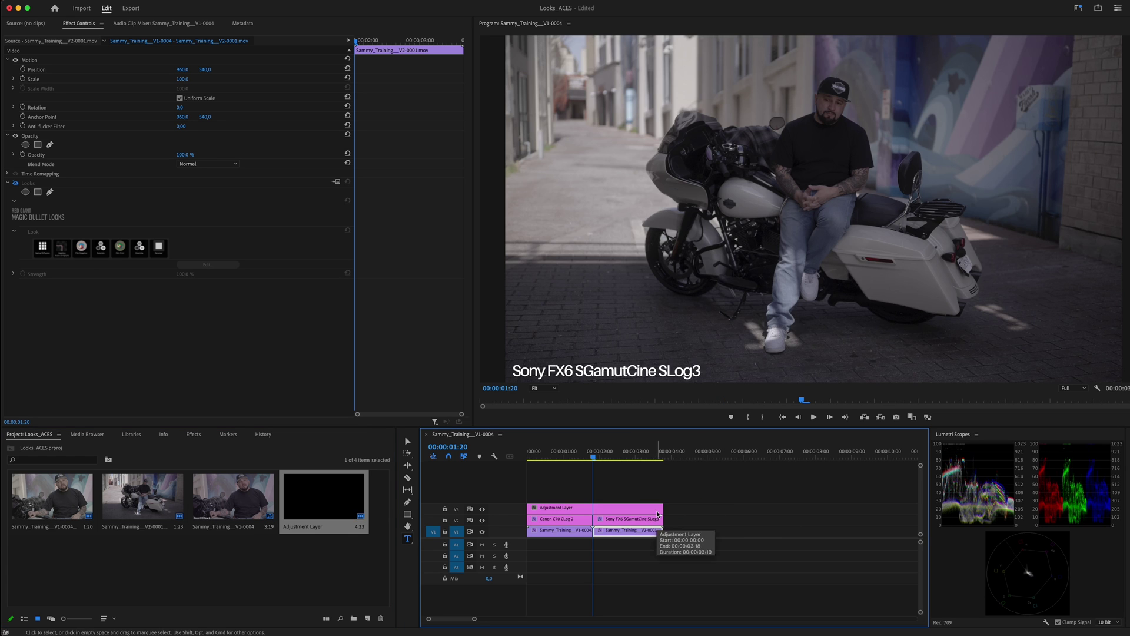
click(194, 435)
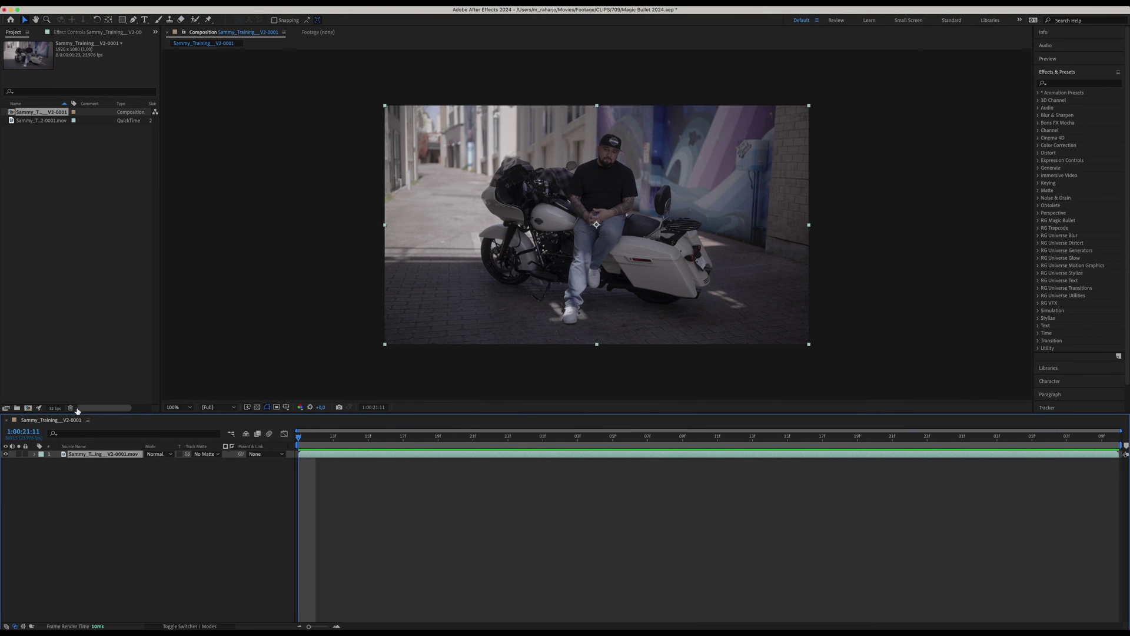
Switch the After Effects project colour engine to OCIO color managed
click(55, 407)
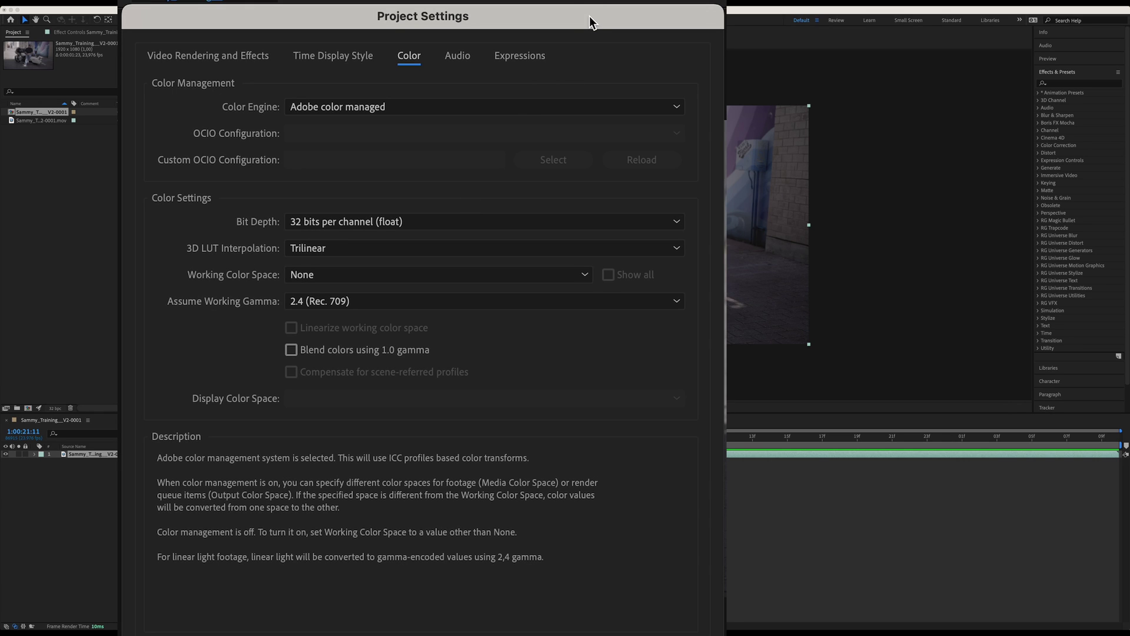
click(399, 54)
click(595, 107)
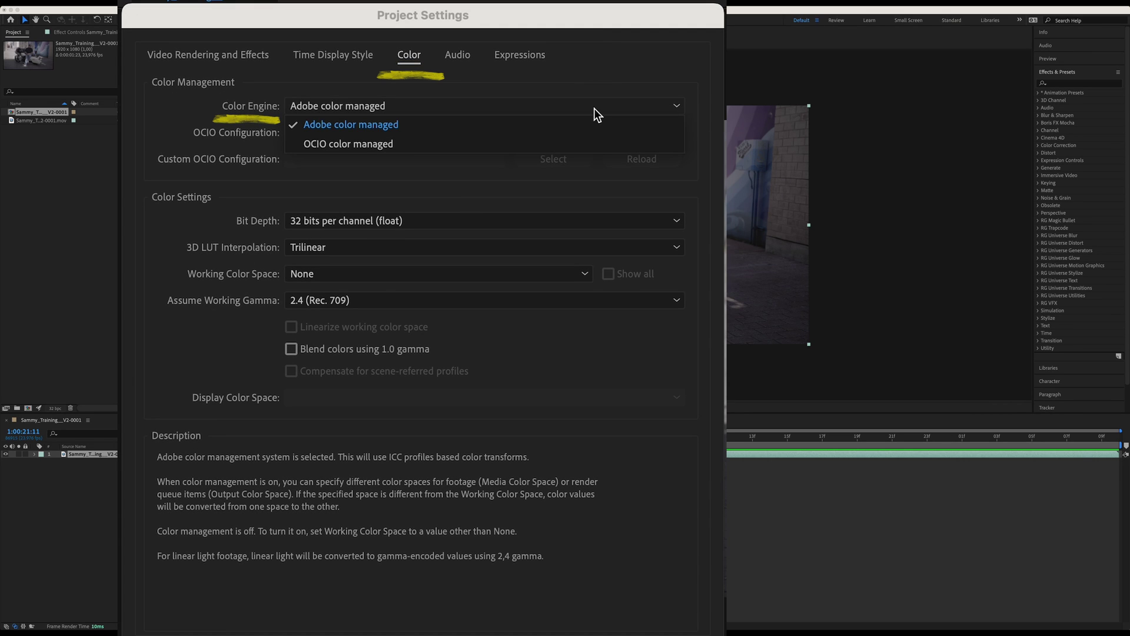
click(477, 143)
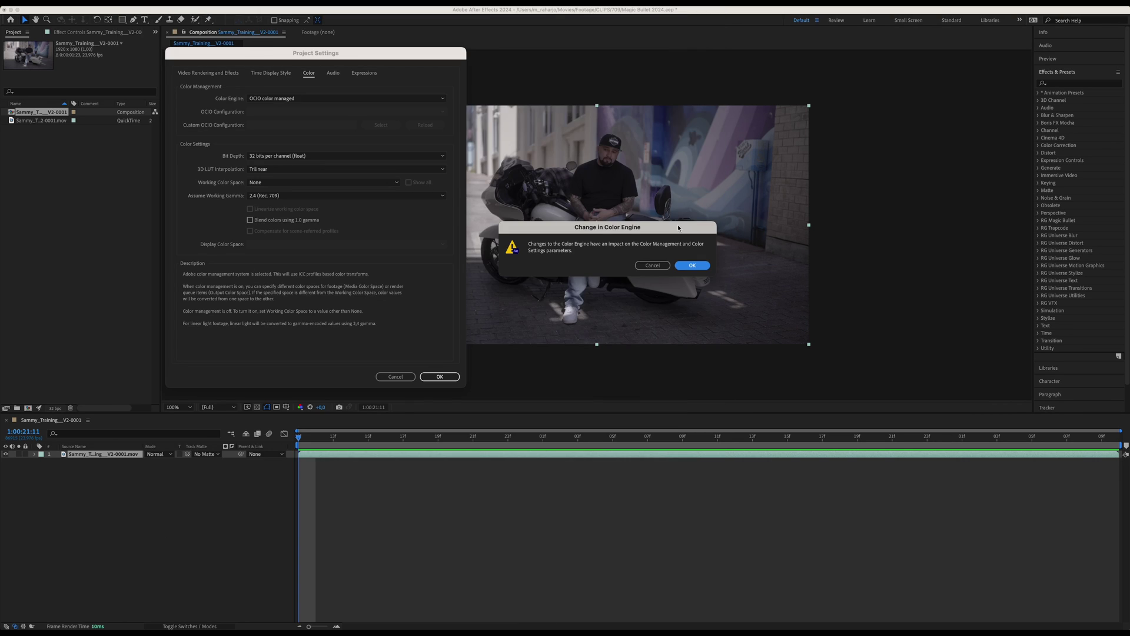
click(693, 266)
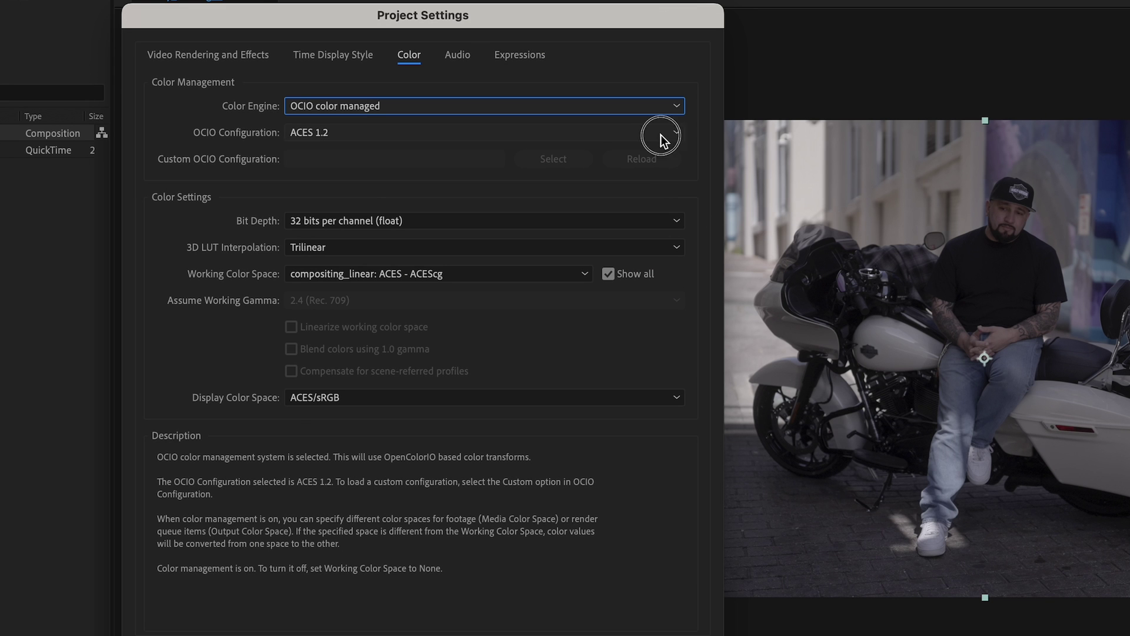
Use the ACES 1.3 Studio v1.0 config, Tetrahedral LUT interpolation and scene_linear: ACEScg working space
click(661, 136)
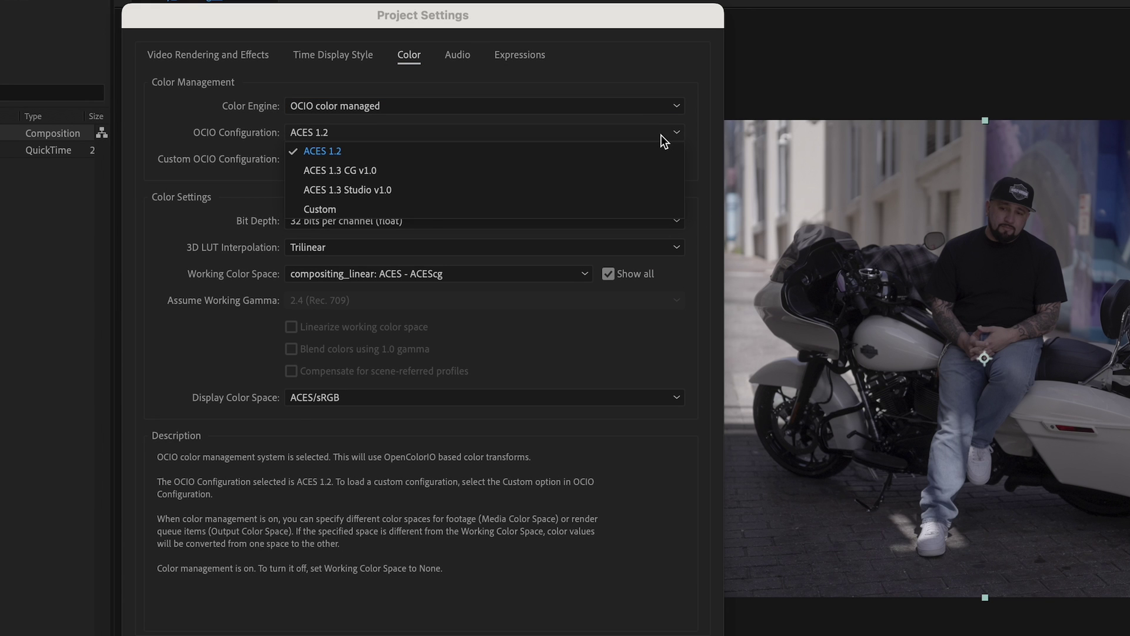
click(437, 189)
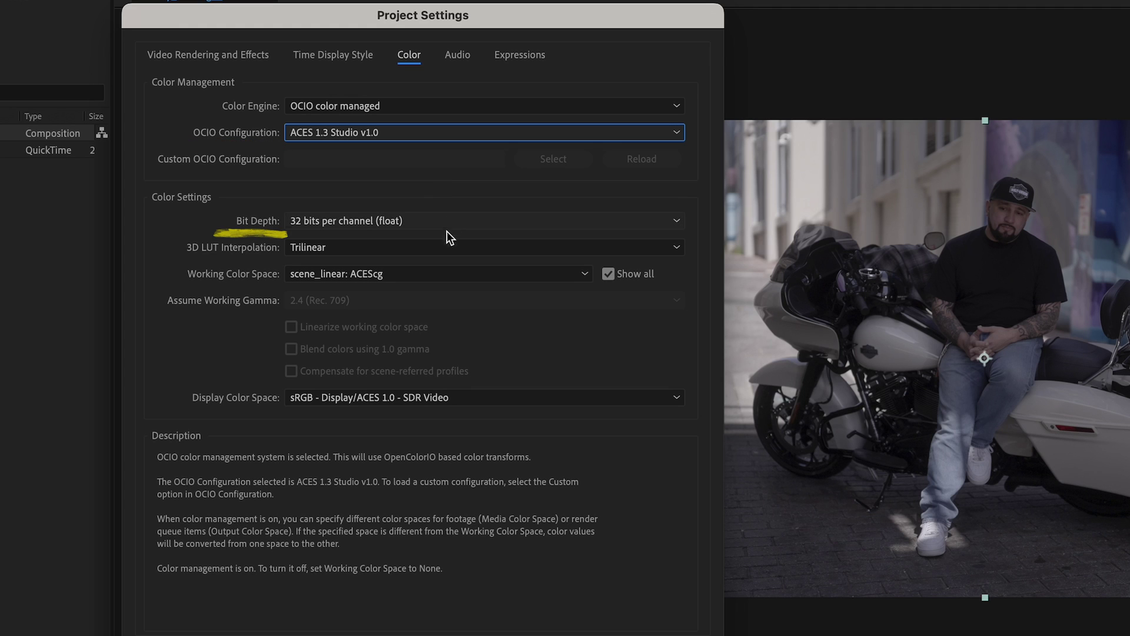
click(447, 247)
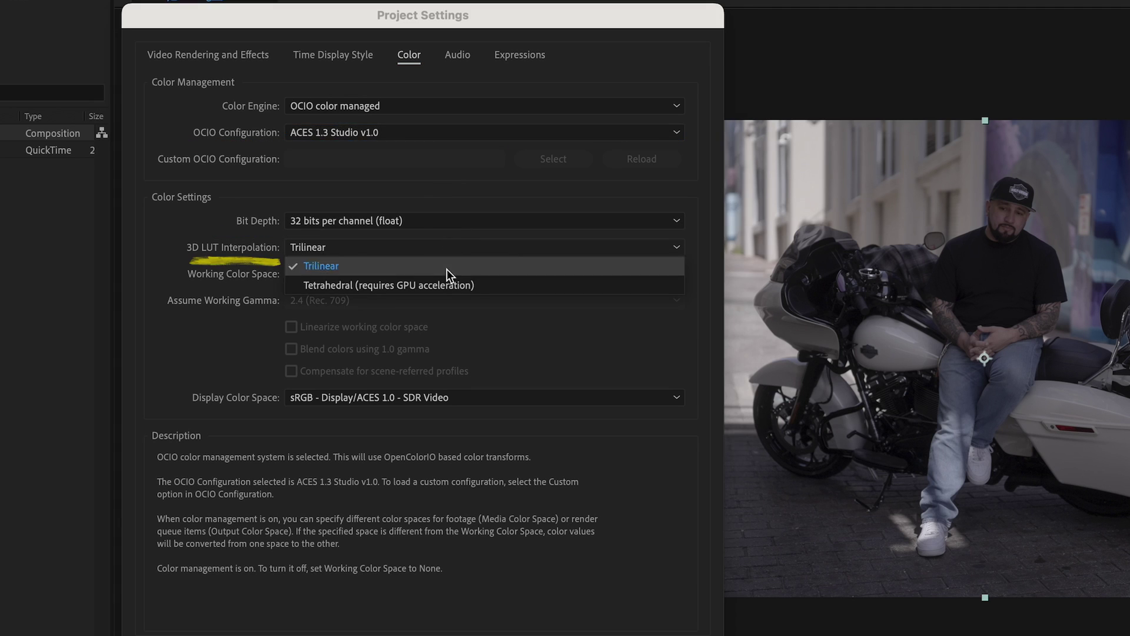
click(446, 285)
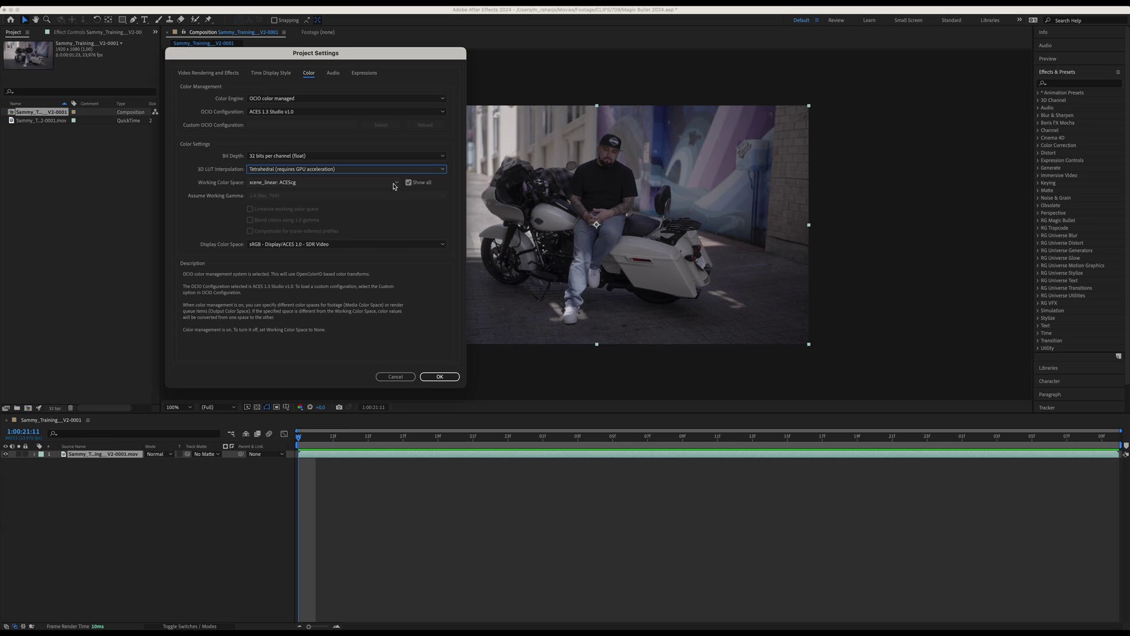
click(578, 282)
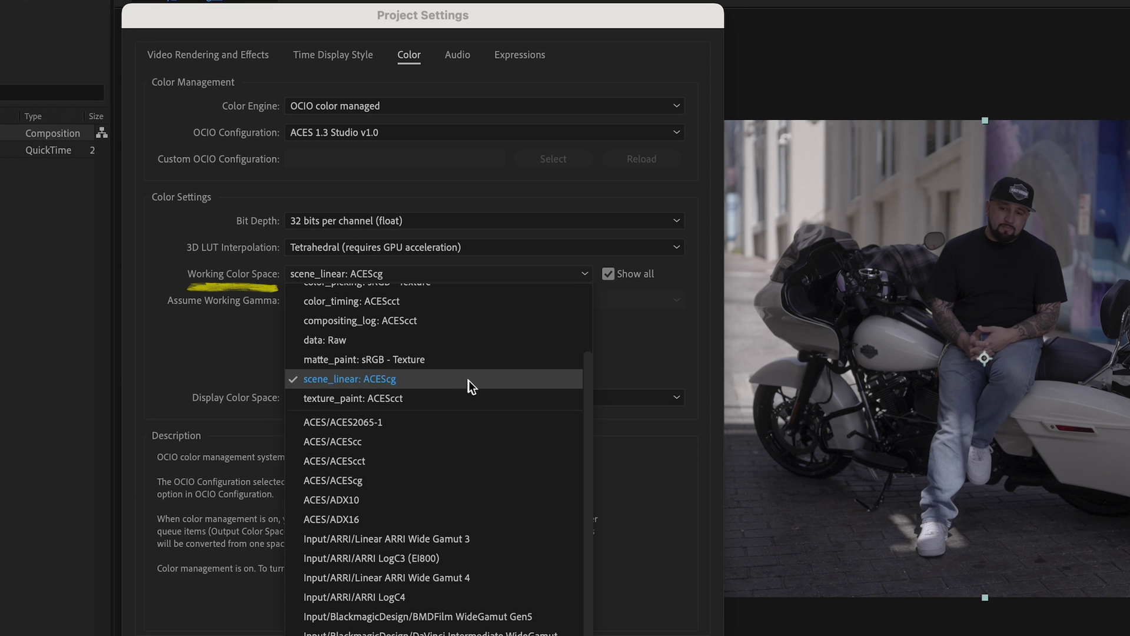
click(470, 381)
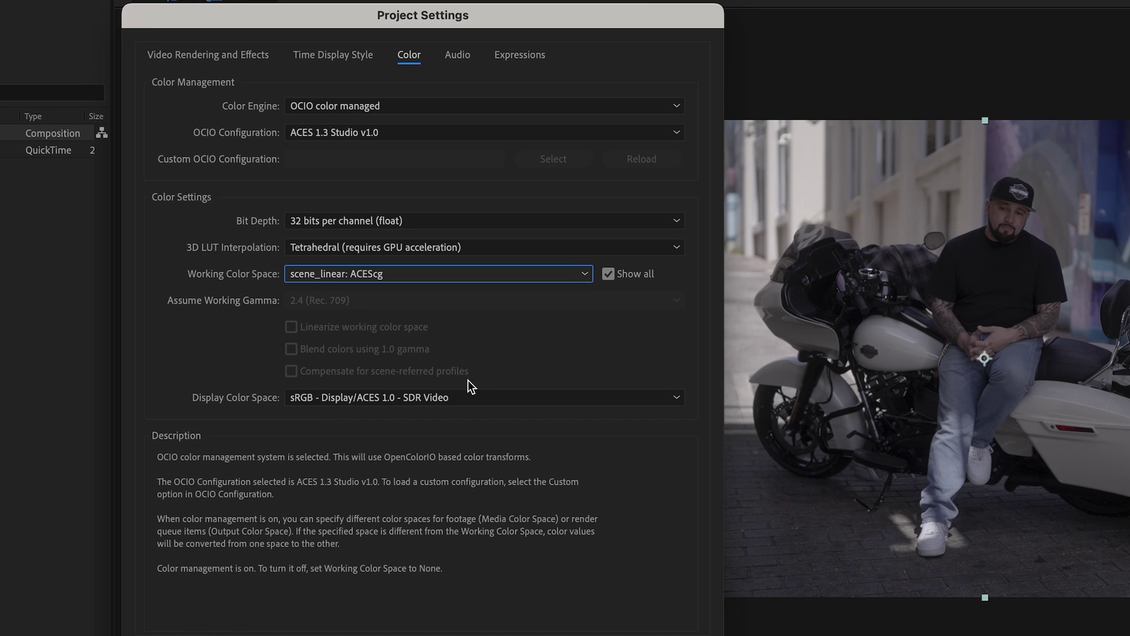
key(shift+Tab)
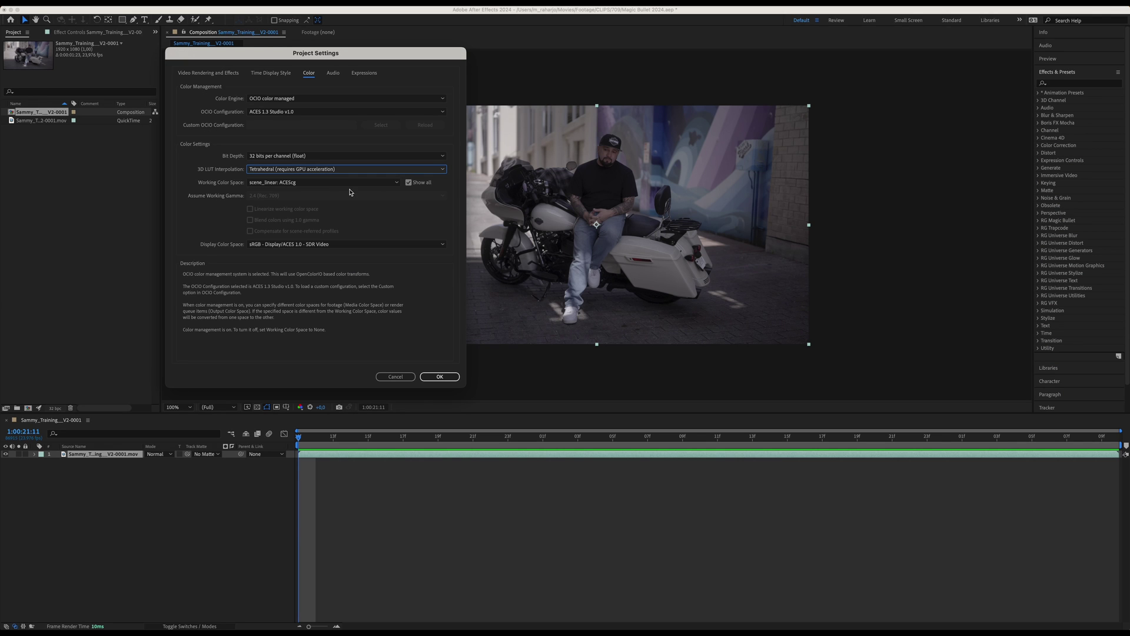
key(Tab)
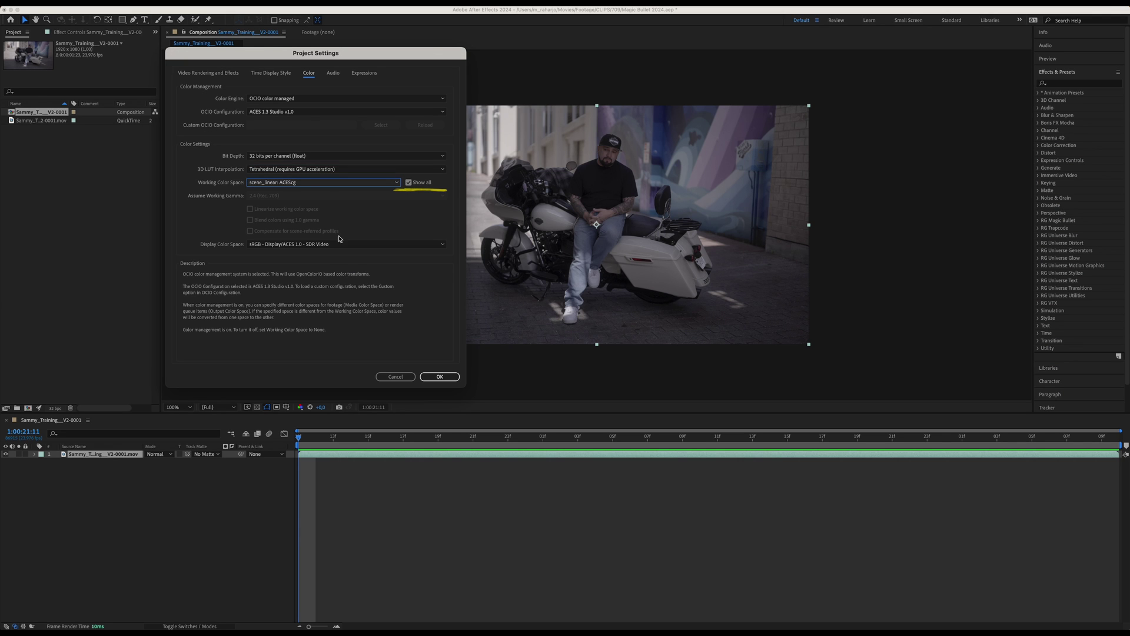
click(340, 243)
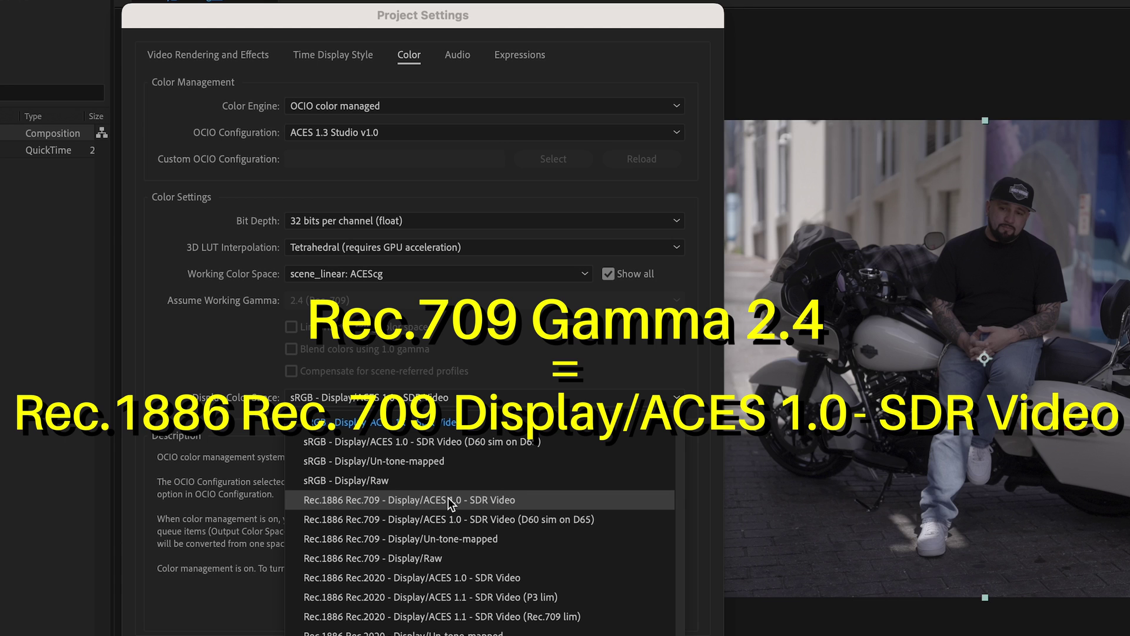
Choose Rec.1886 Rec.709 - Display/ACES 1.0 - SDR Video as the display colour space
click(447, 497)
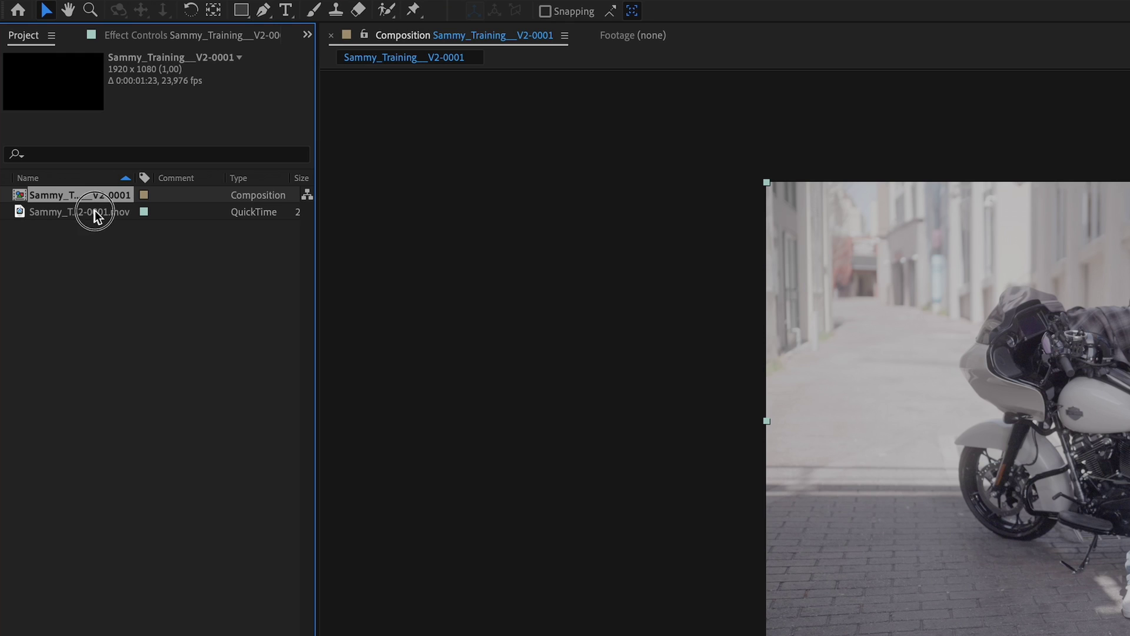
Override the QuickTime clip's media colour space to Input/Sony/S-Log3 S-Gamut3.Cine in Interpret Footage
click(95, 210)
click(12, 623)
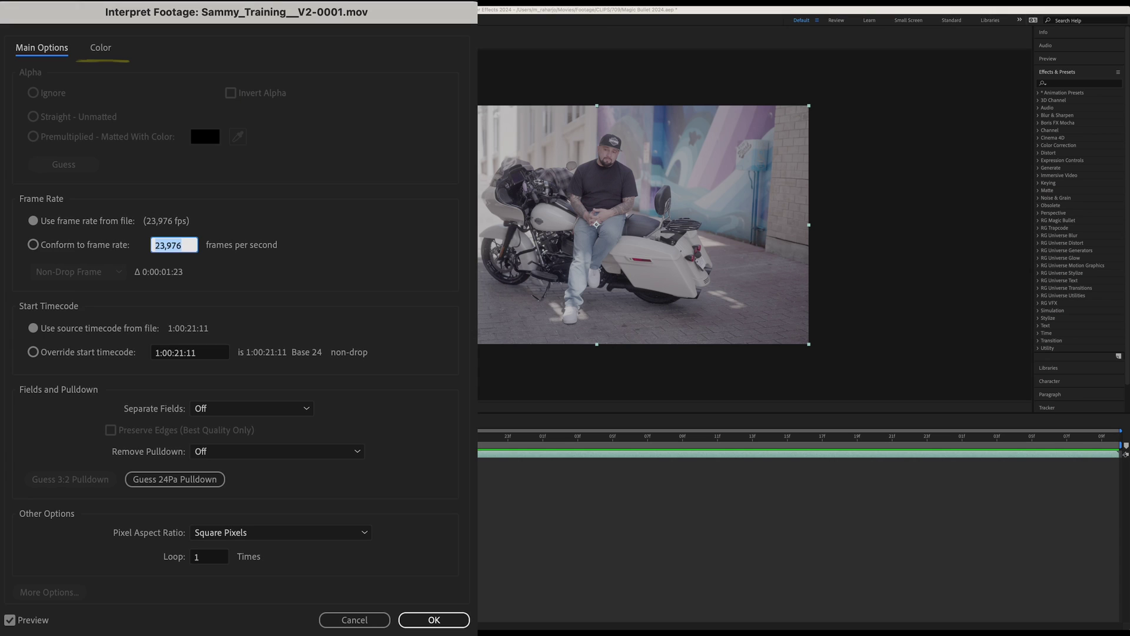
click(101, 49)
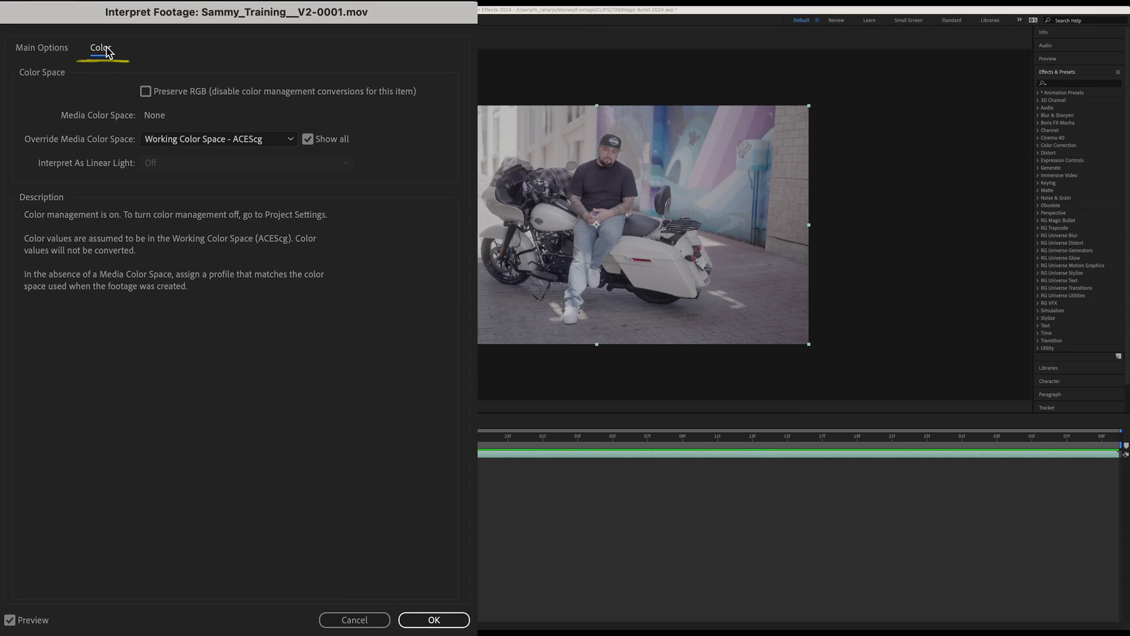
click(291, 141)
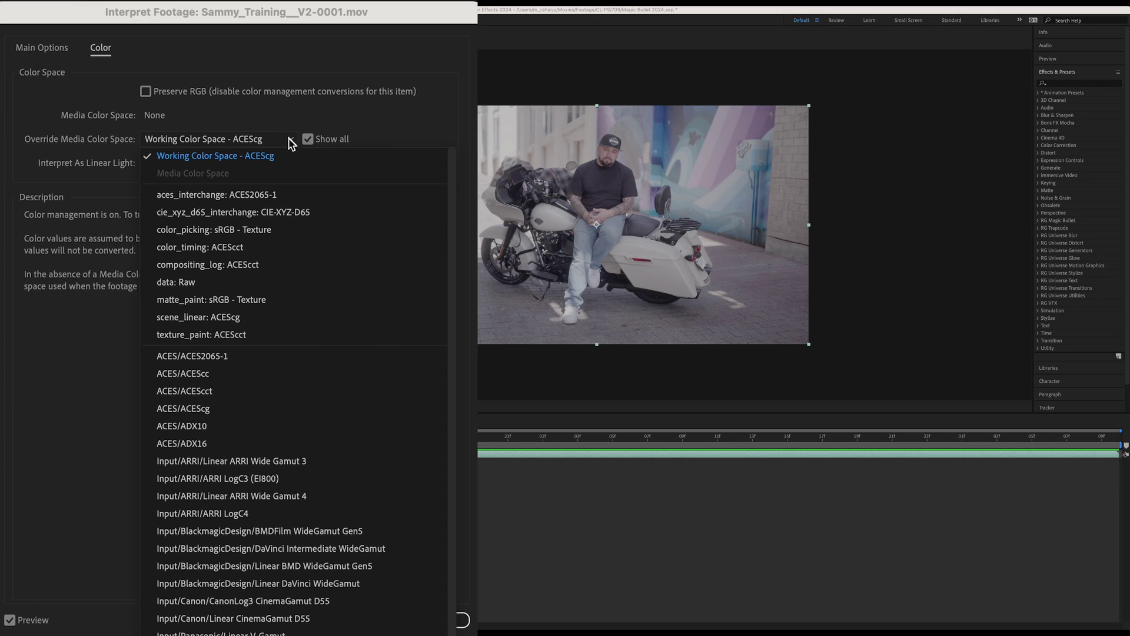
scroll(291, 353, down, 10)
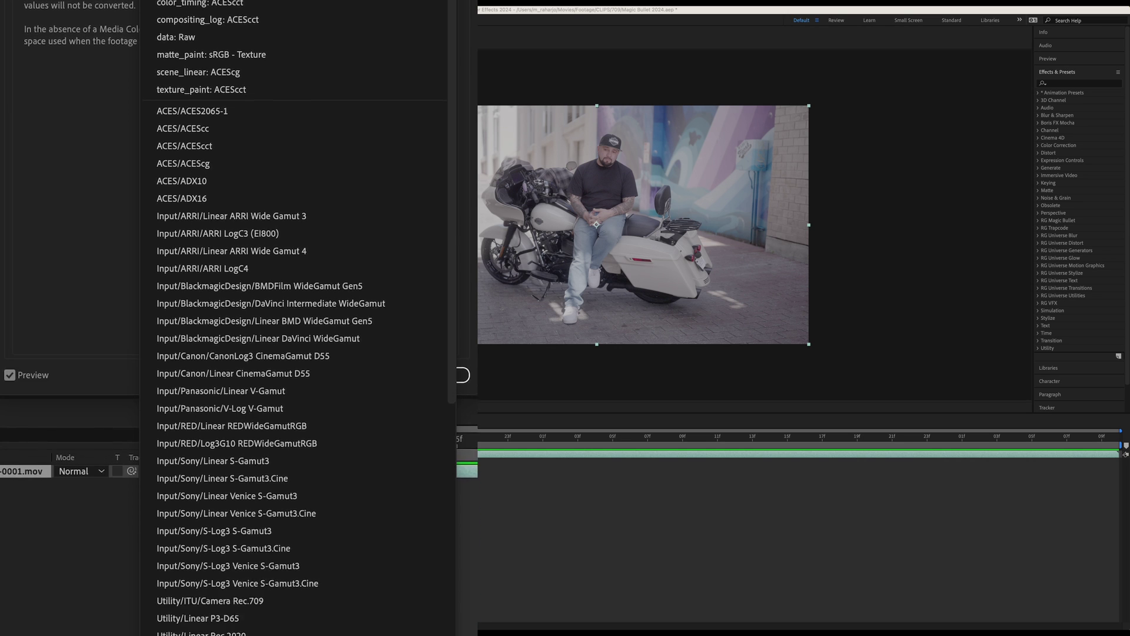
scroll(291, 412, down, 1)
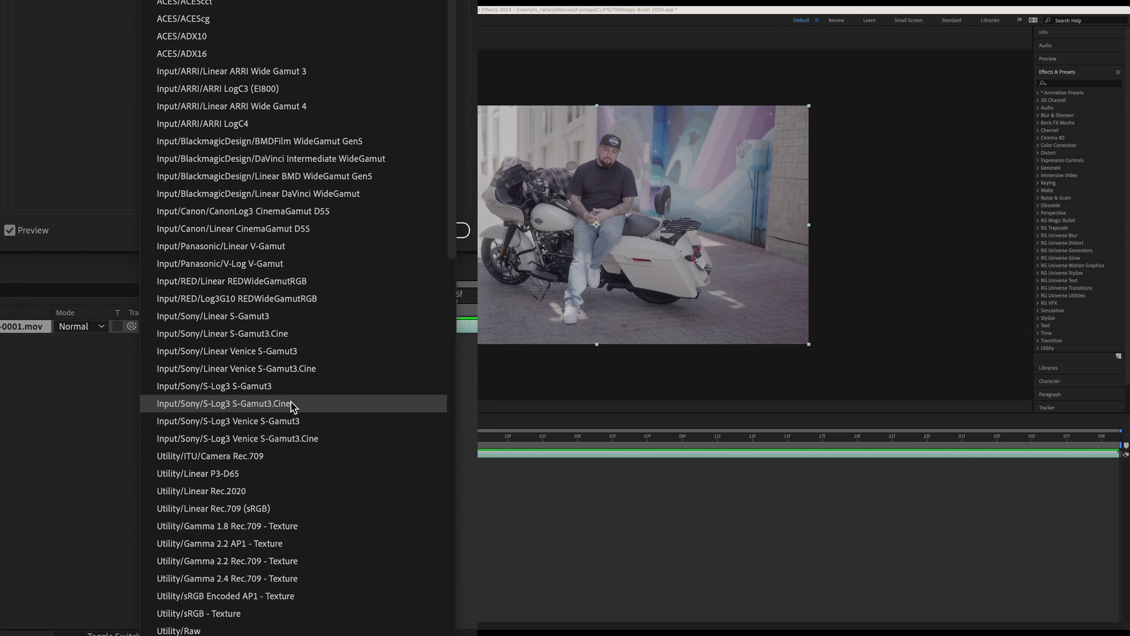
click(291, 403)
click(354, 398)
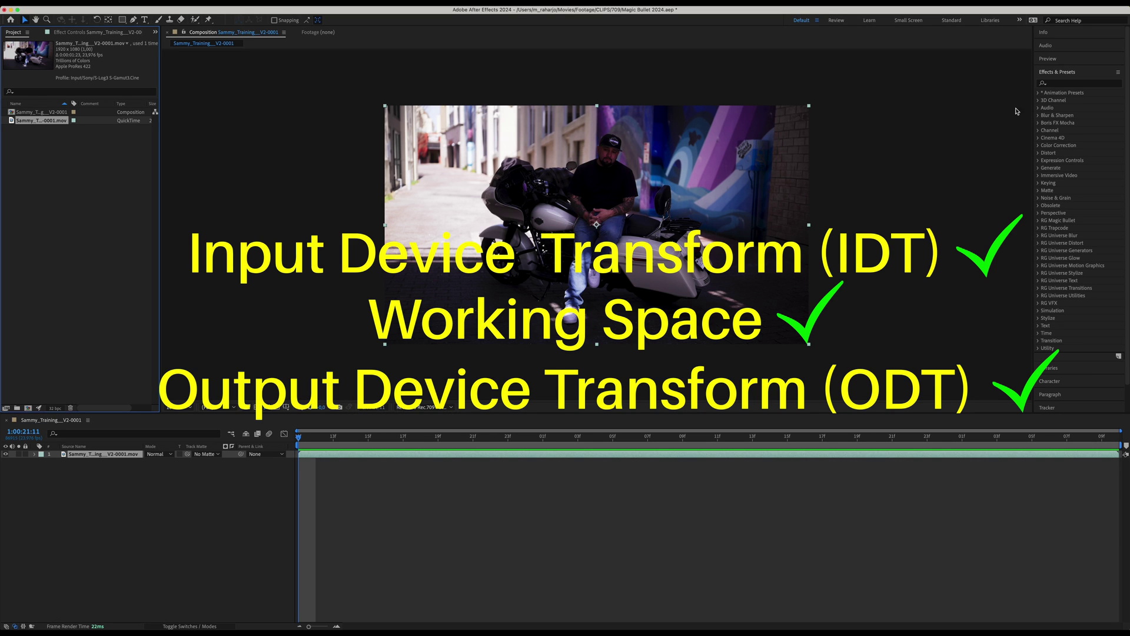
Find 'looks' in Effects & Presets, drop Magic Bullet Looks on the Sony layer, open its editor
click(1060, 85)
text(looks)
drag(1026, 157, 597, 190)
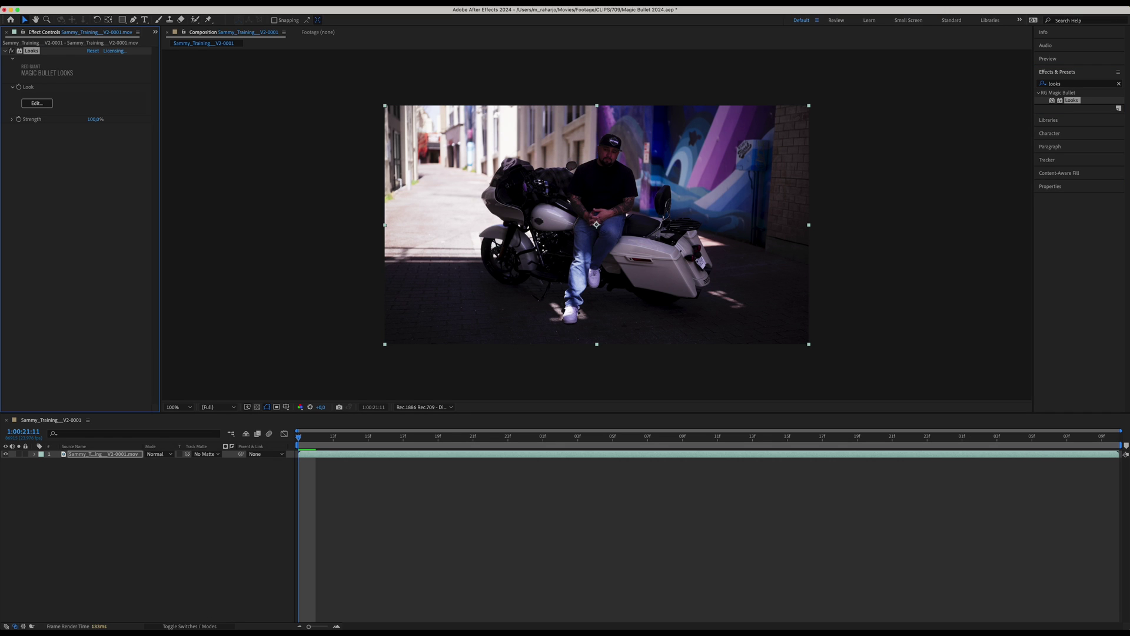
click(37, 103)
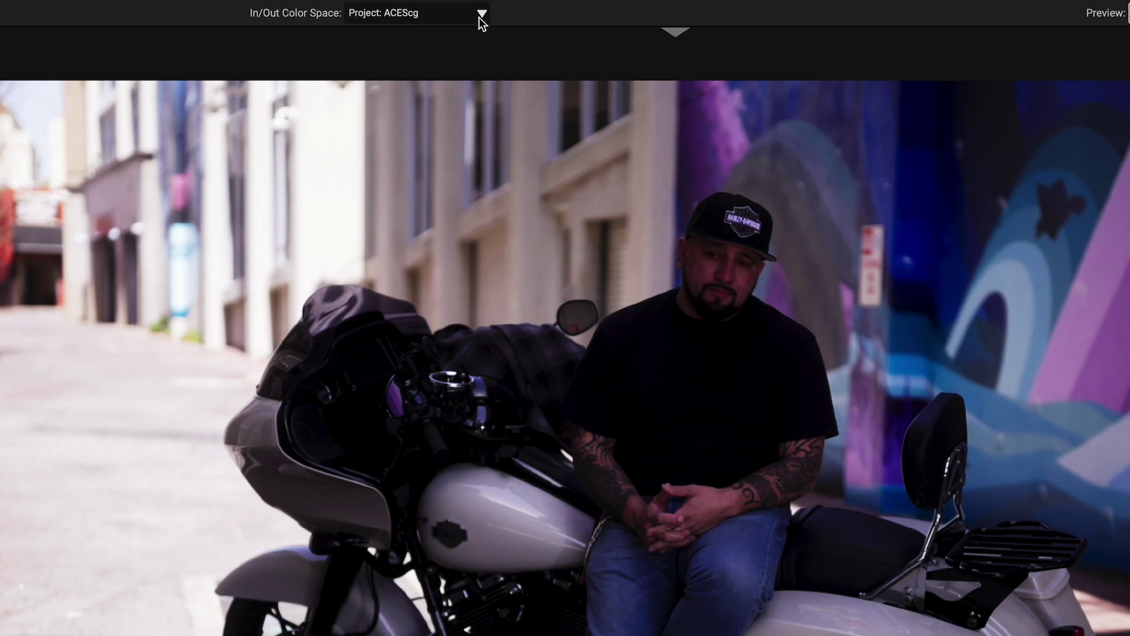
Keep Project: ACEScg as in/out colour space and apply the LOOKS 03 - WARM MODERN preset
click(394, 27)
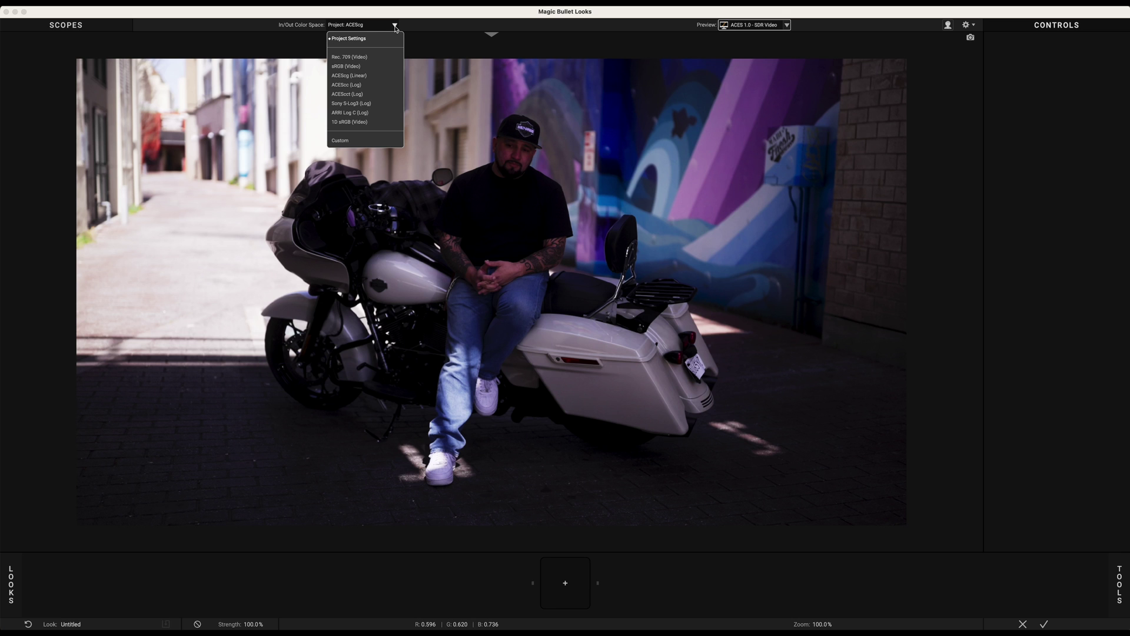
click(404, 27)
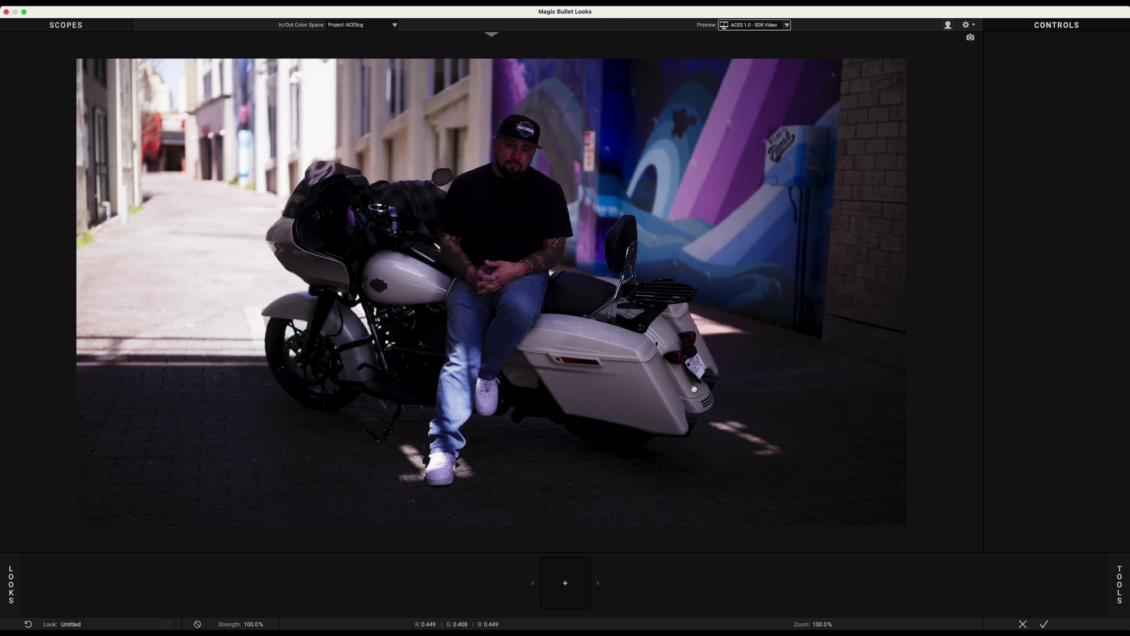
click(1120, 583)
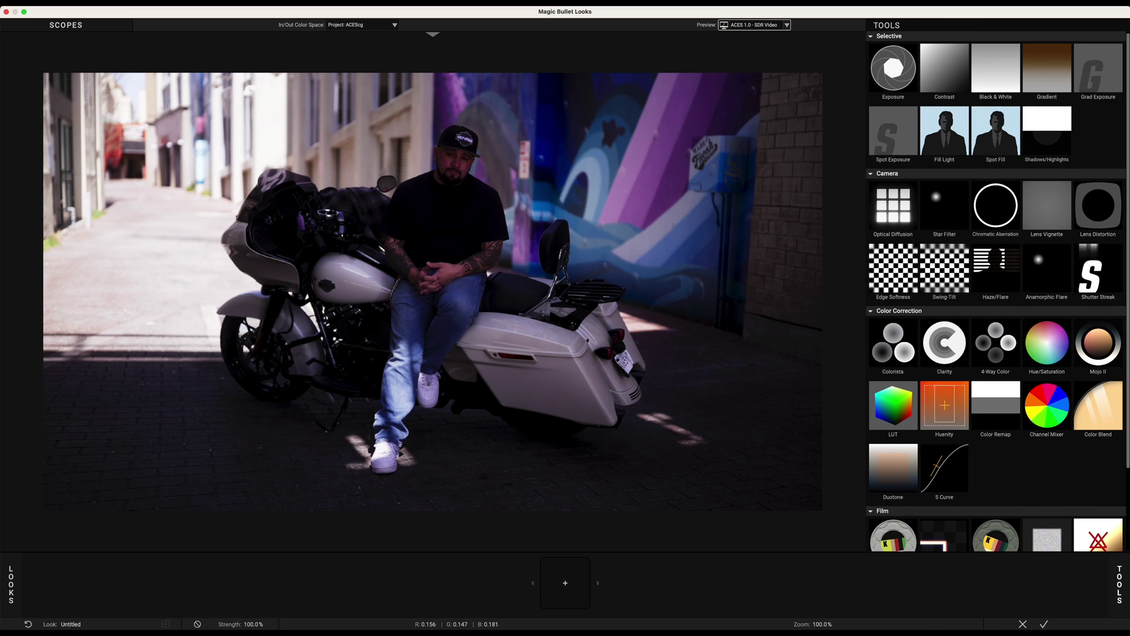
click(1115, 588)
click(11, 586)
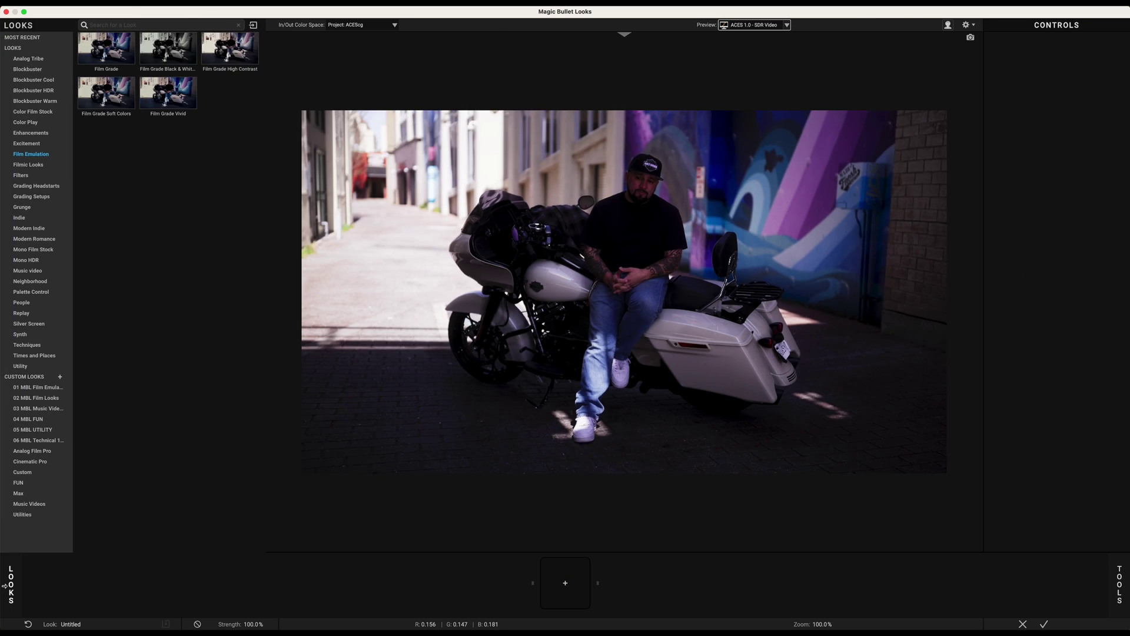
double_click(158, 142)
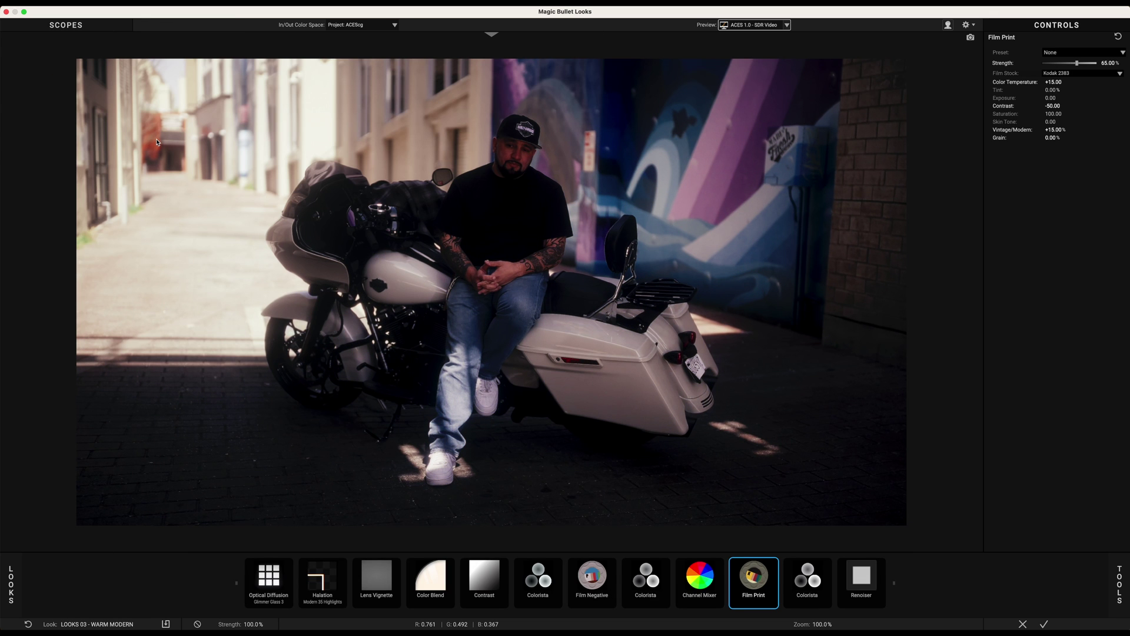